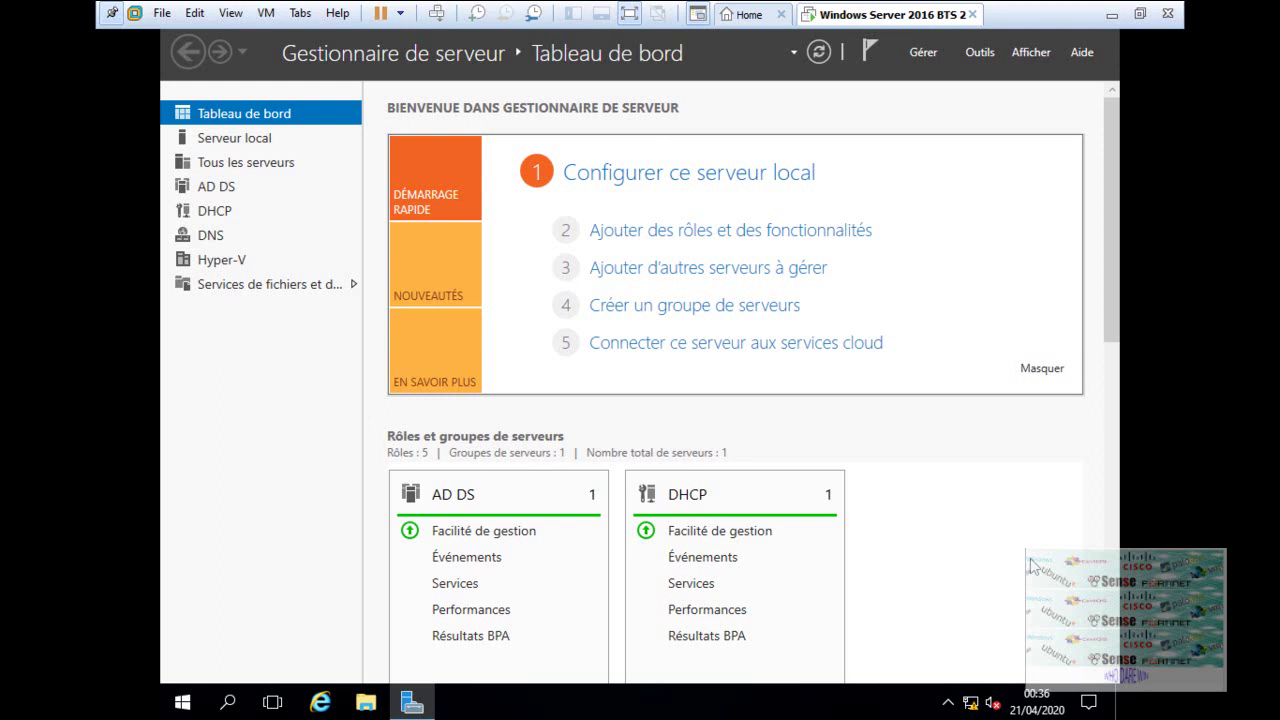
Start adding roles and features, with a role-based installation on MASTER.itschoolcit.sn, and proceed to the server roles selection.
left_click(923, 54)
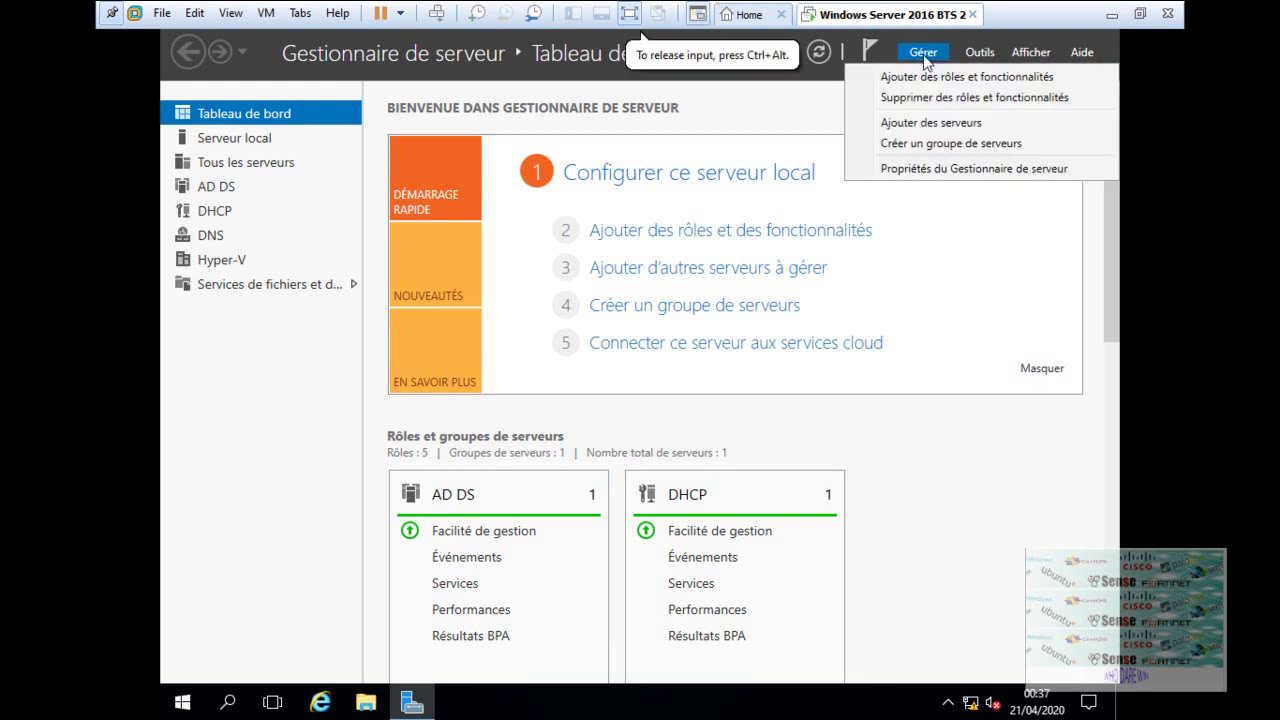
left_click(923, 81)
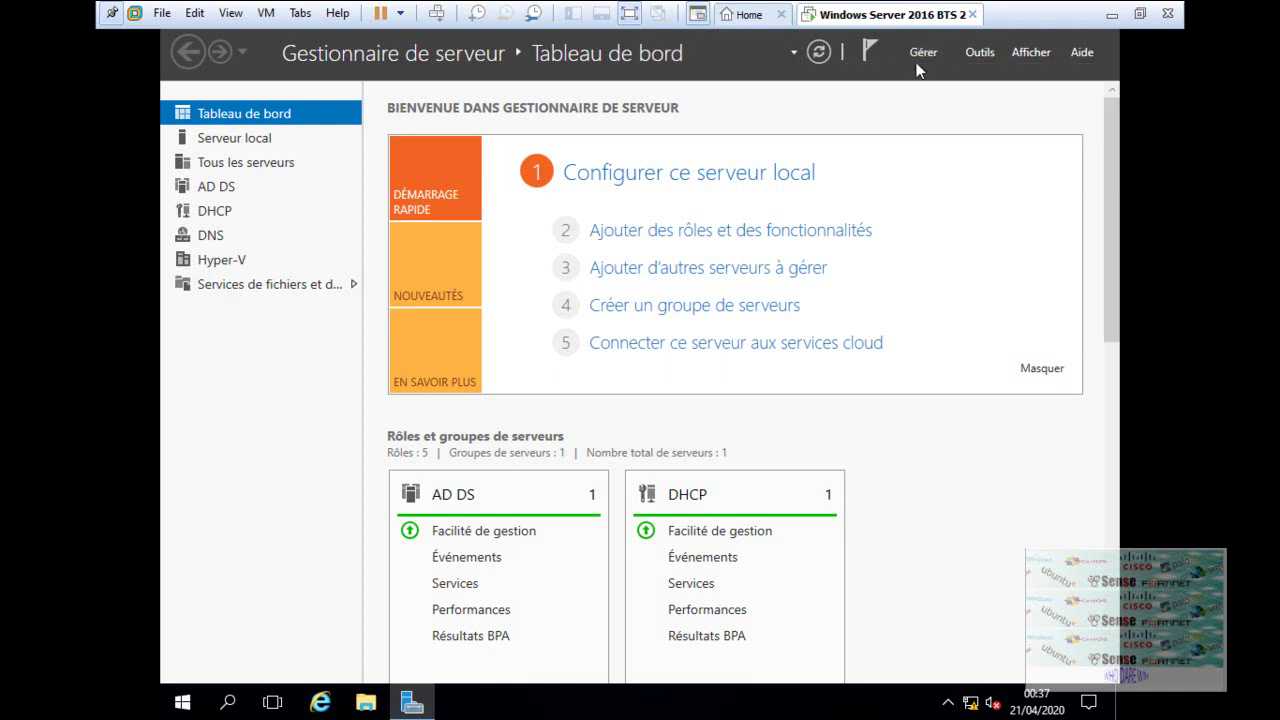
left_click(919, 56)
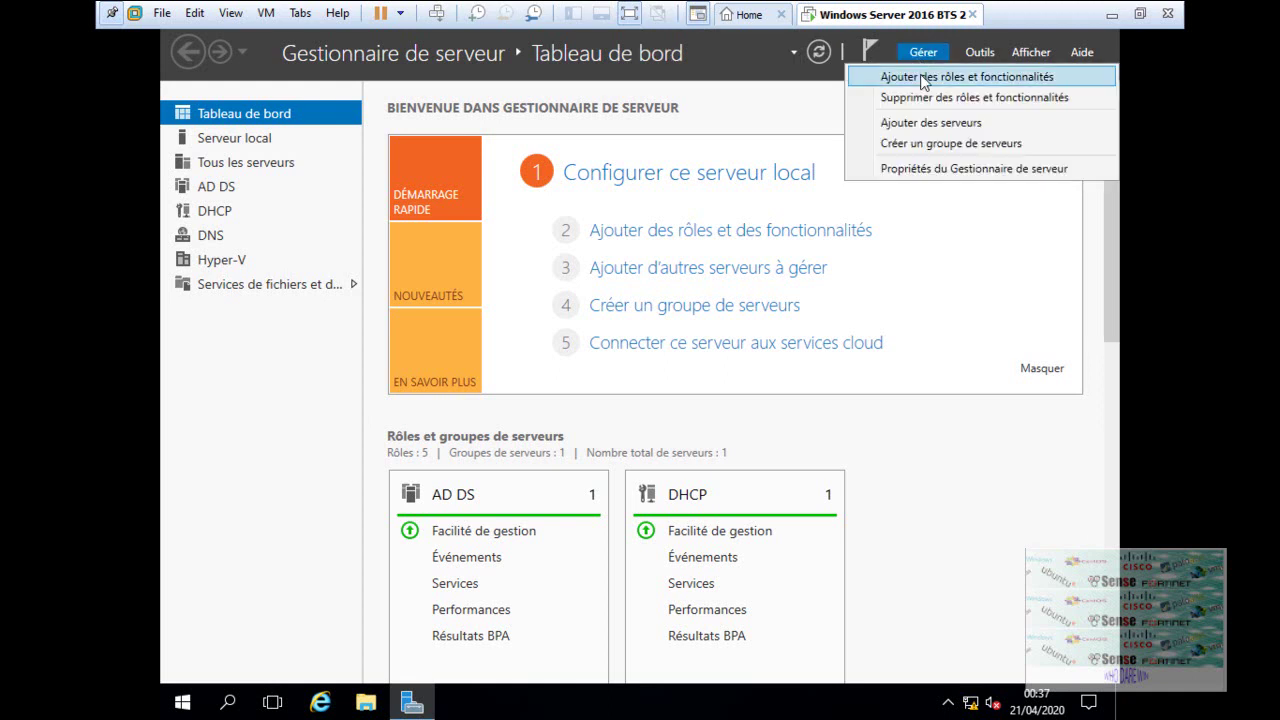
left_click(922, 81)
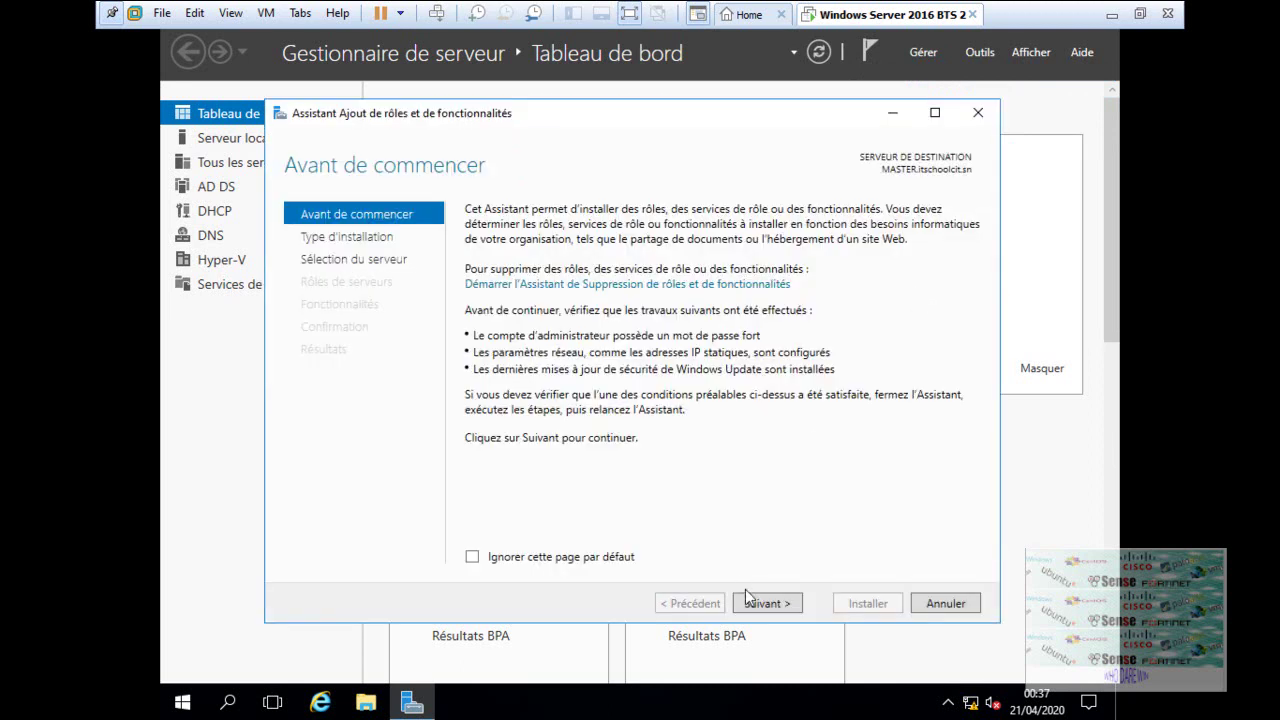
left_click(759, 603)
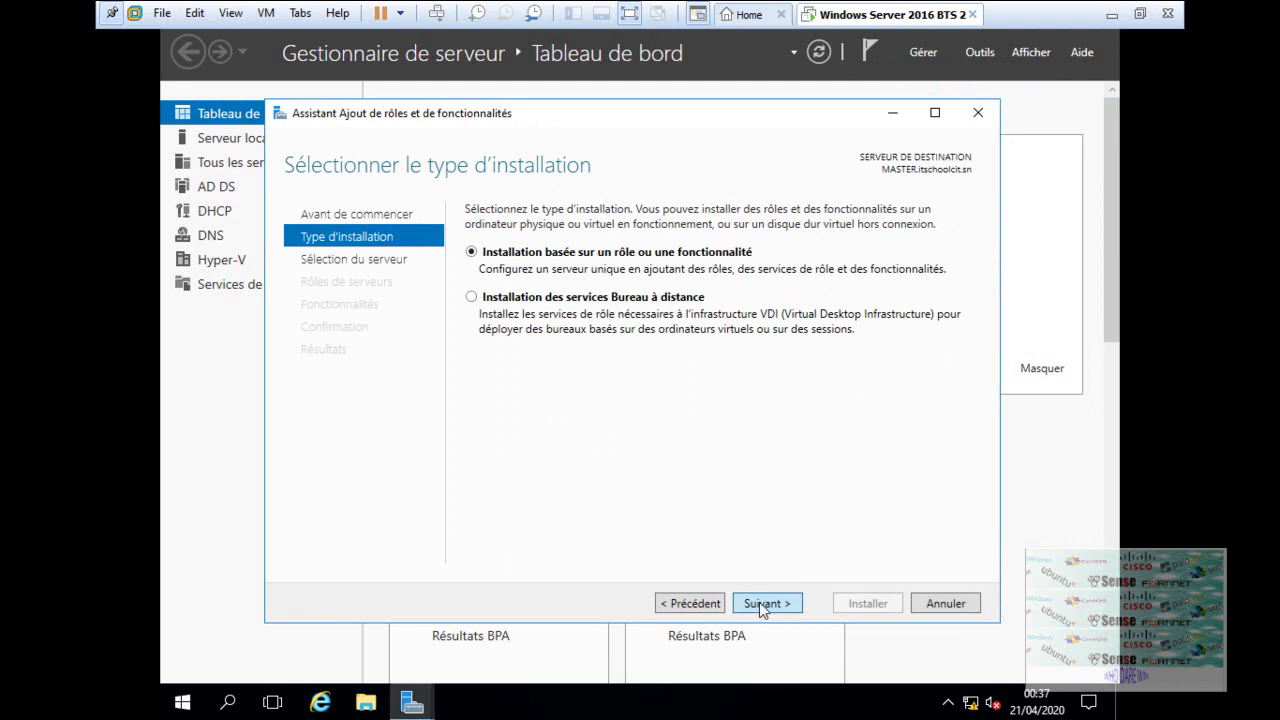
left_click(772, 603)
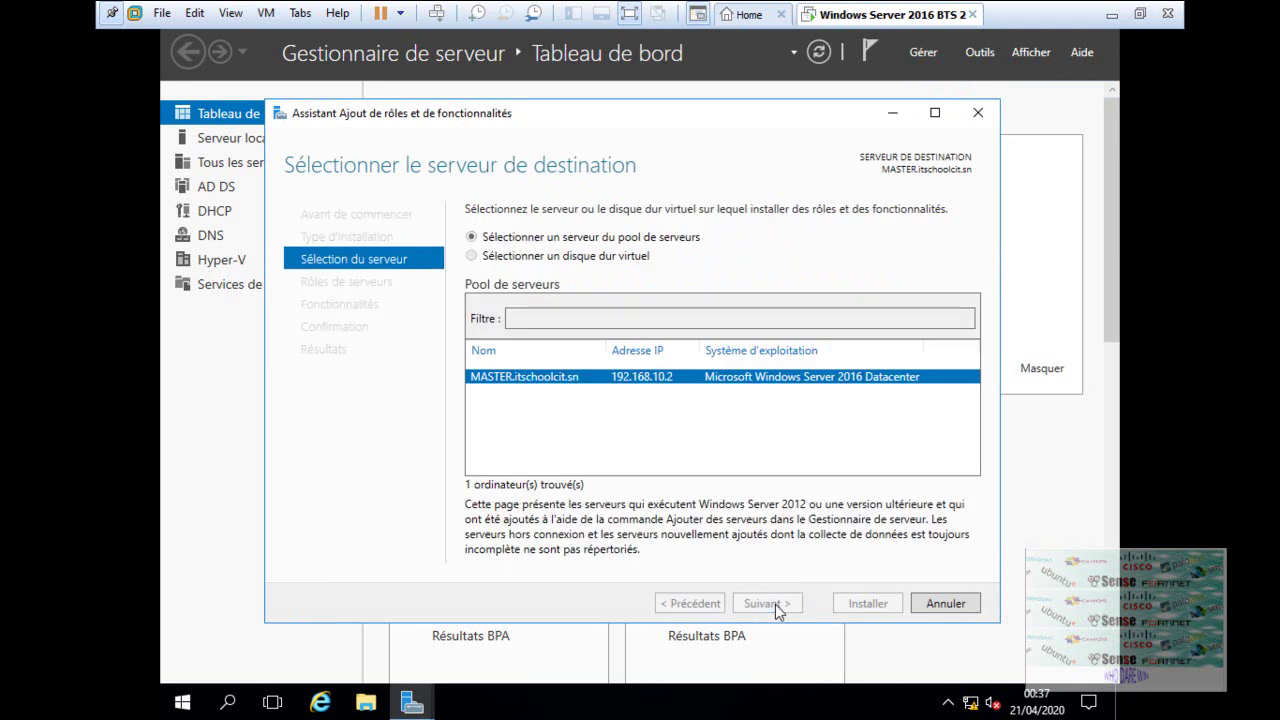
left_click(775, 604)
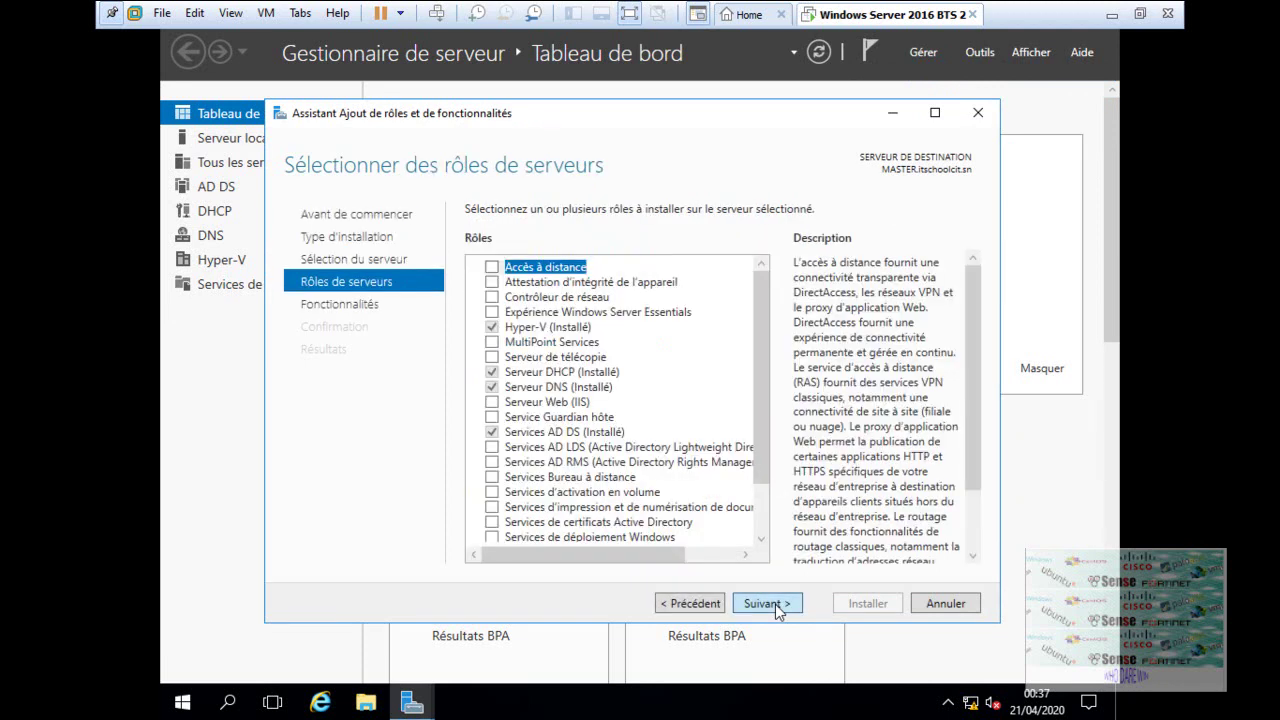
Examine the list of features available to install on the server.
left_click(775, 604)
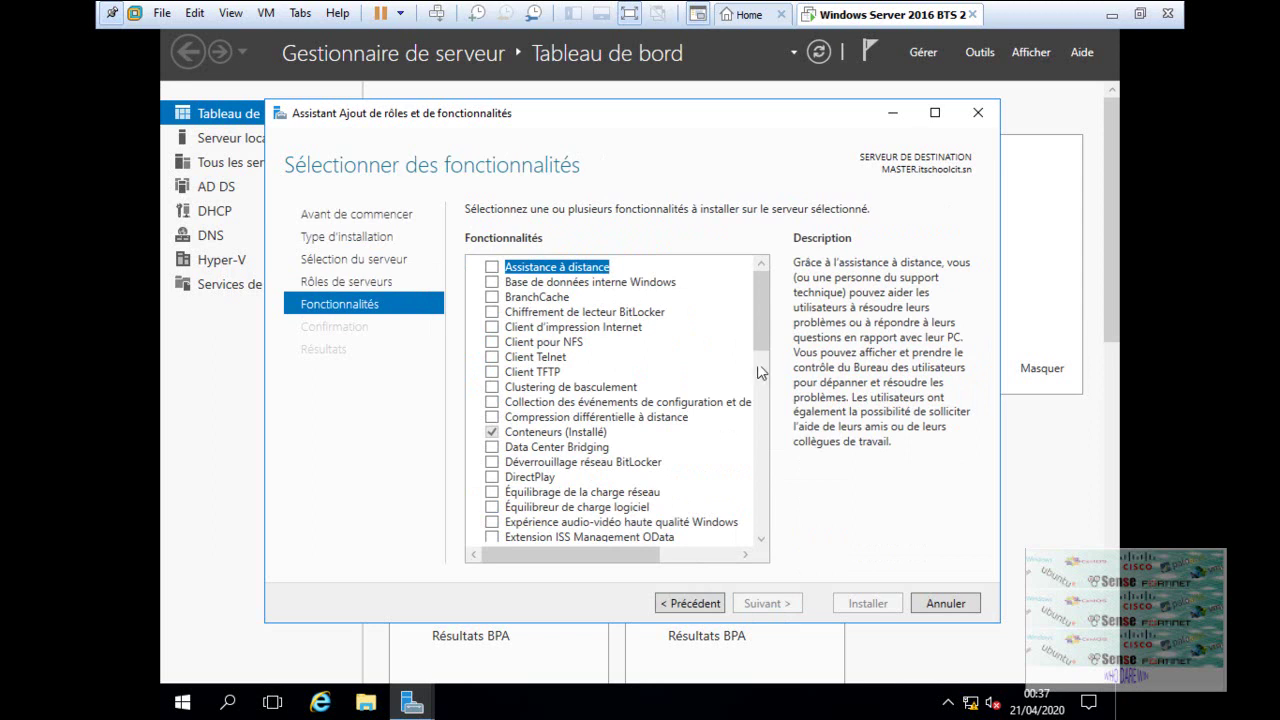
left_click_drag(761, 329, 766, 443)
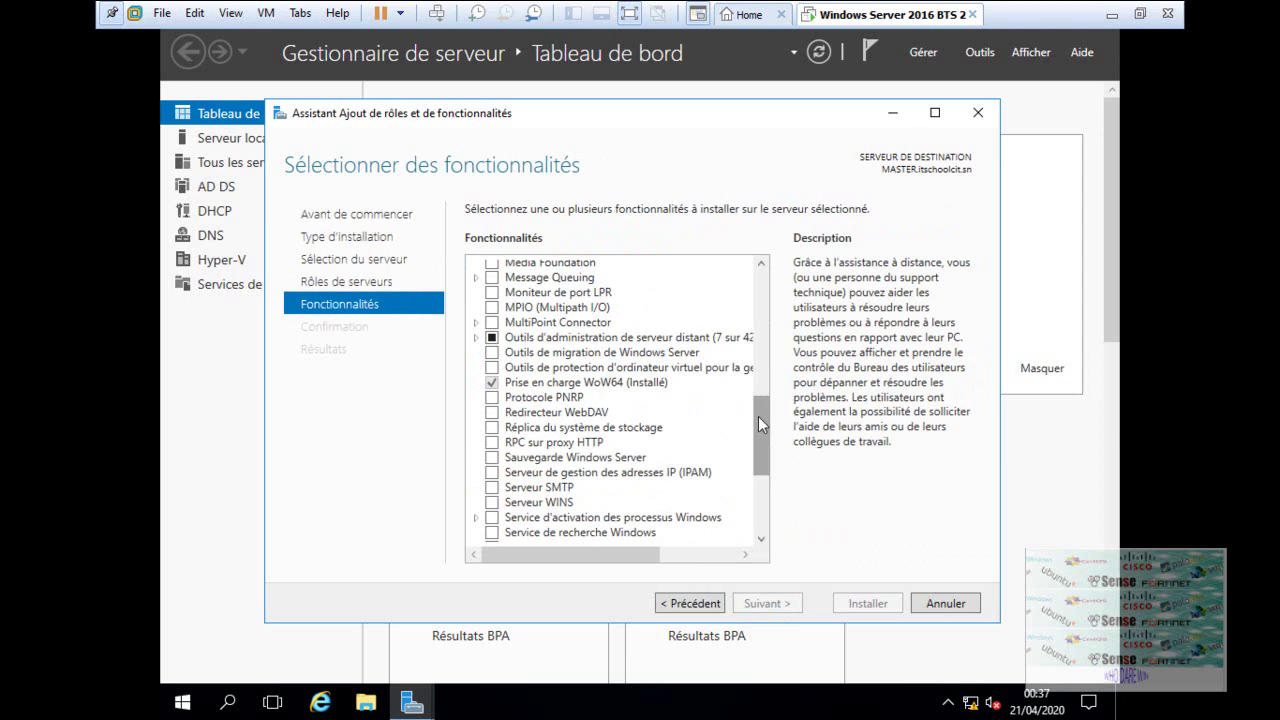
scroll(758, 462, "down", 4)
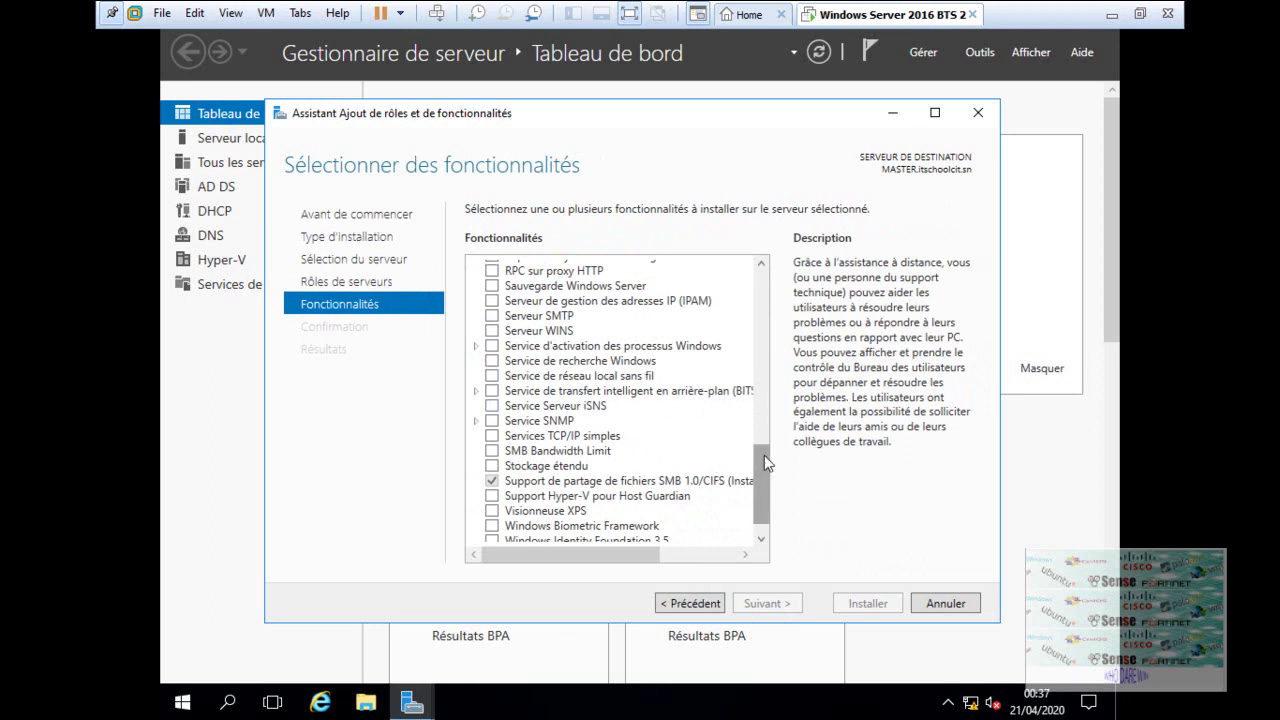
left_click_drag(763, 478, 768, 532)
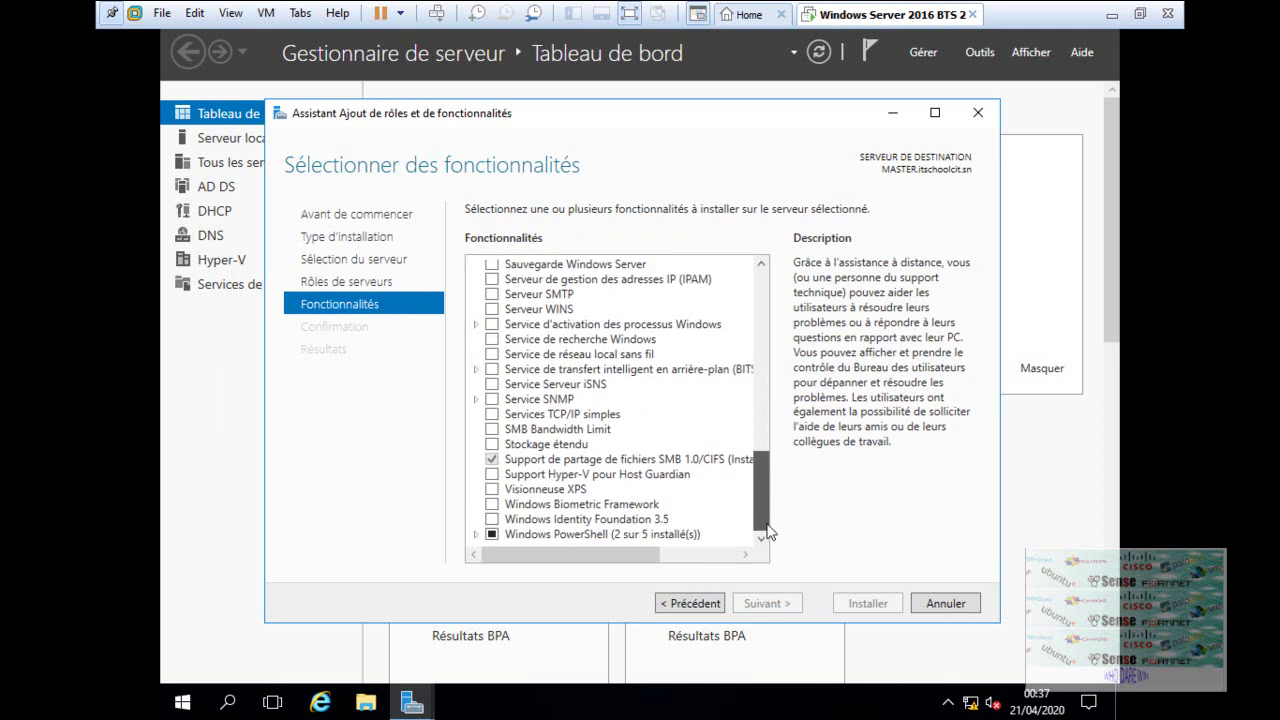
scroll(760, 471, "up", 1)
left_click_drag(760, 471, 756, 455)
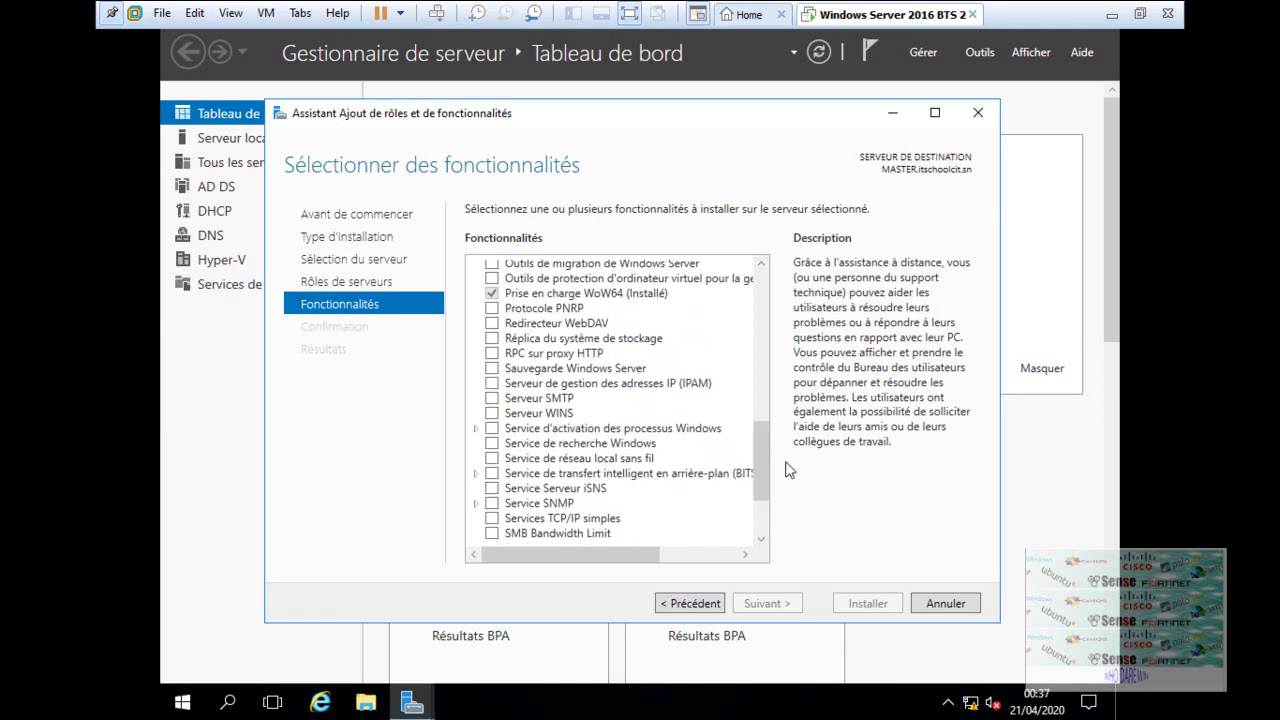
mouse_move(761, 476)
left_mouse_down()
mouse_move(756, 322)
mouse_move(760, 459)
left_mouse_up()
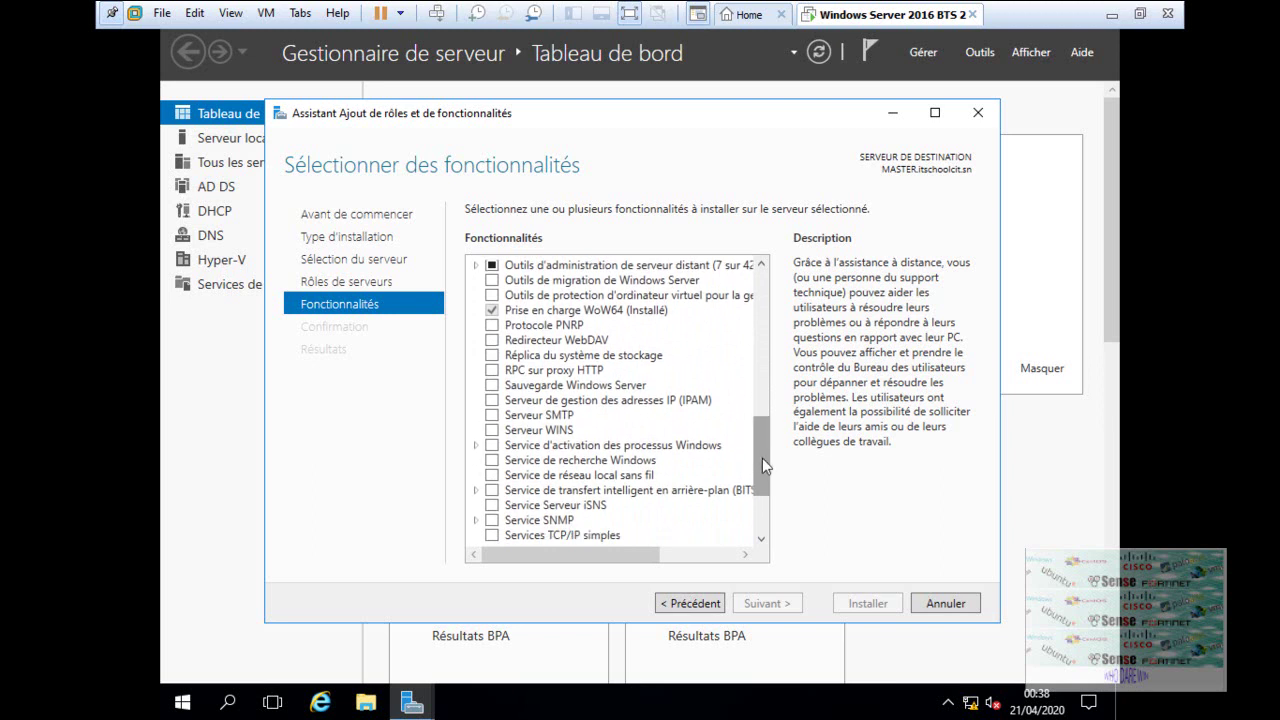
left_click_drag(762, 458, 760, 520)
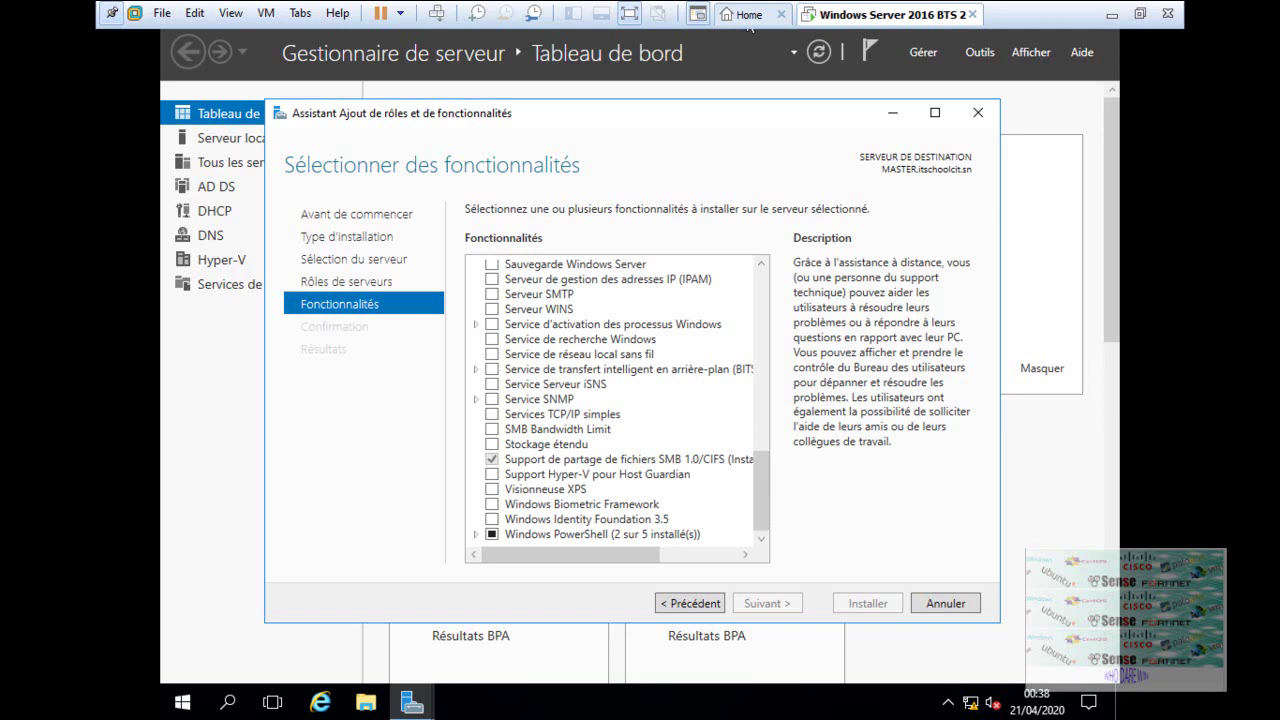
key("ctrl+alt+Return")
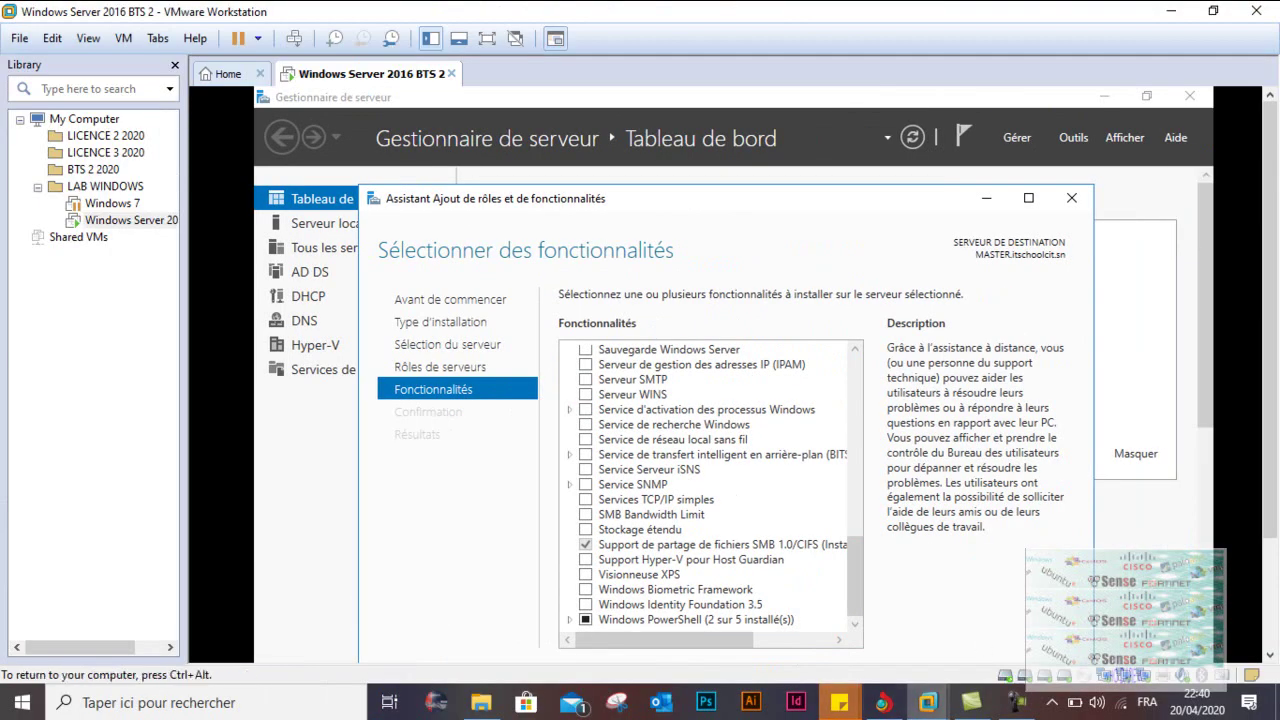
left_click(1017, 702)
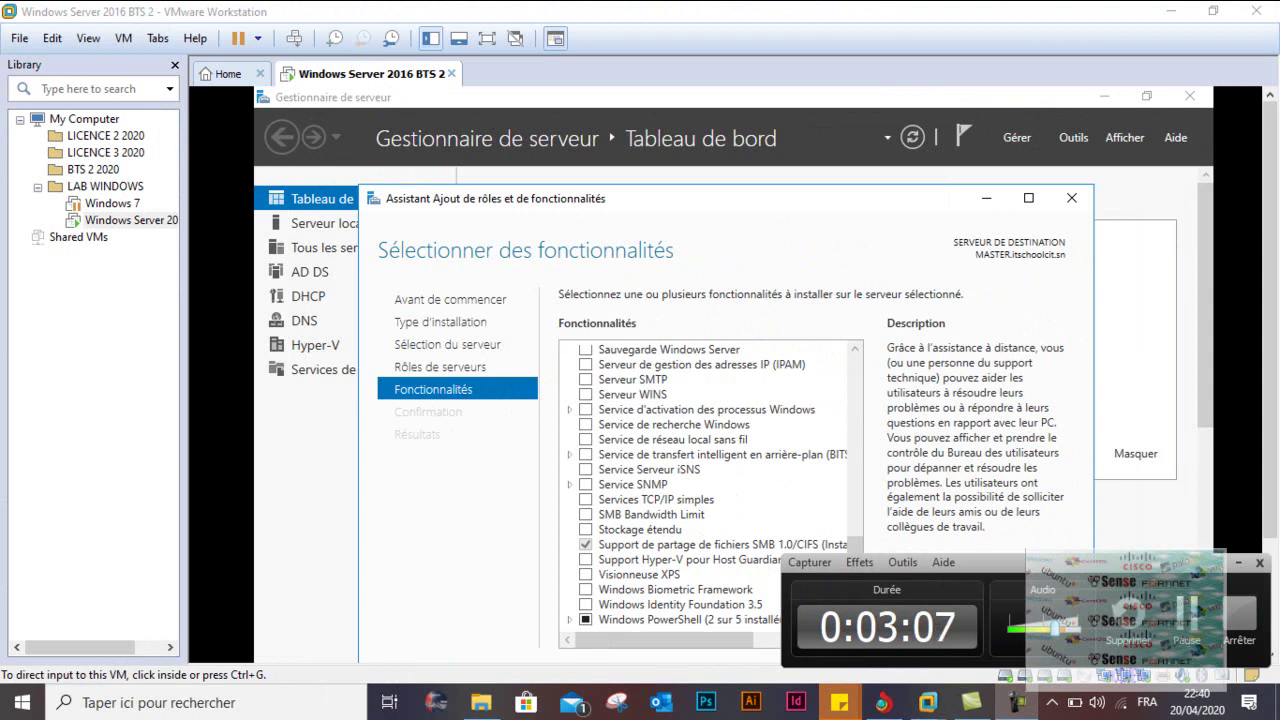
left_click(855, 545)
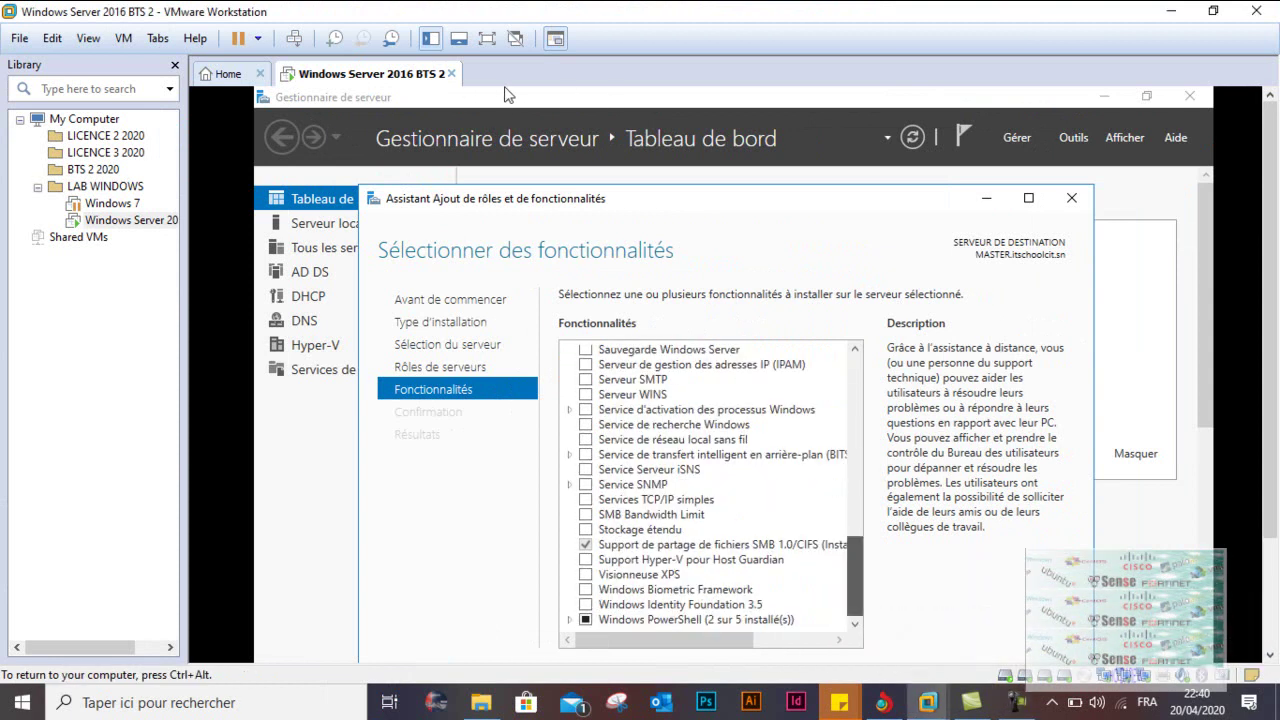
key("ctrl+alt")
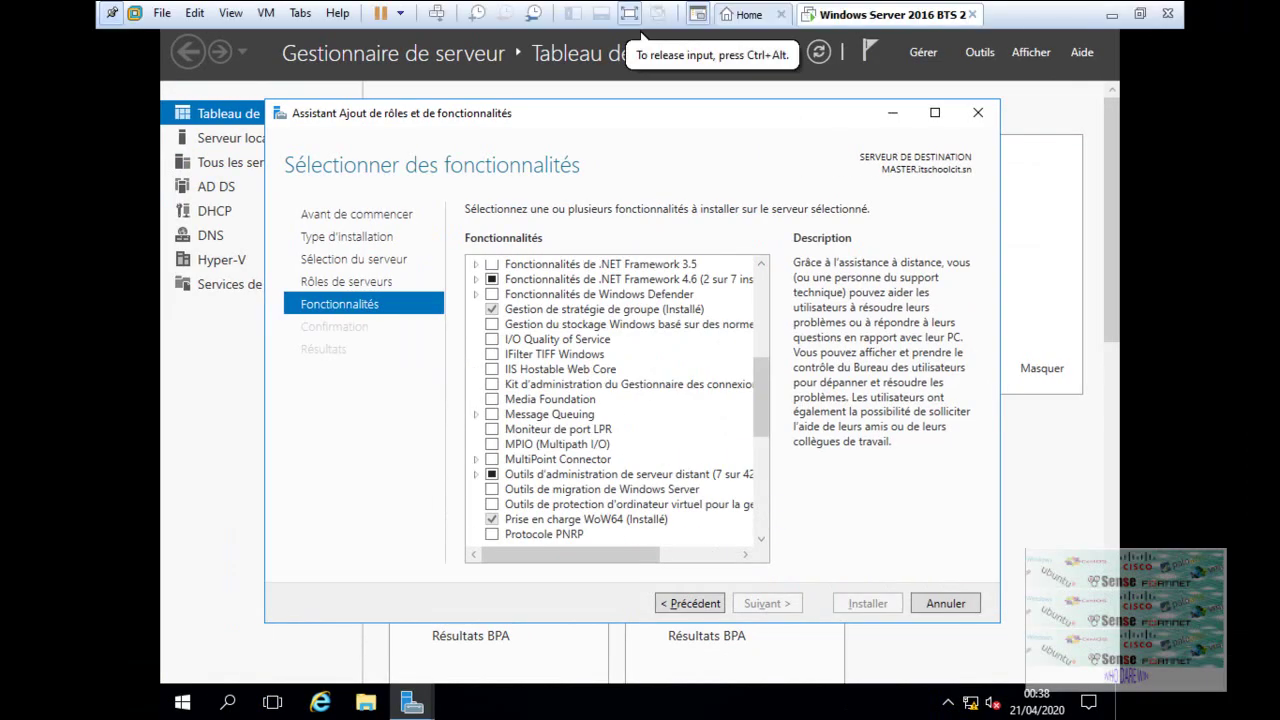
Return to the server roles and select "Services de certificats Active Directory" with its required management tools.
left_click(690, 605)
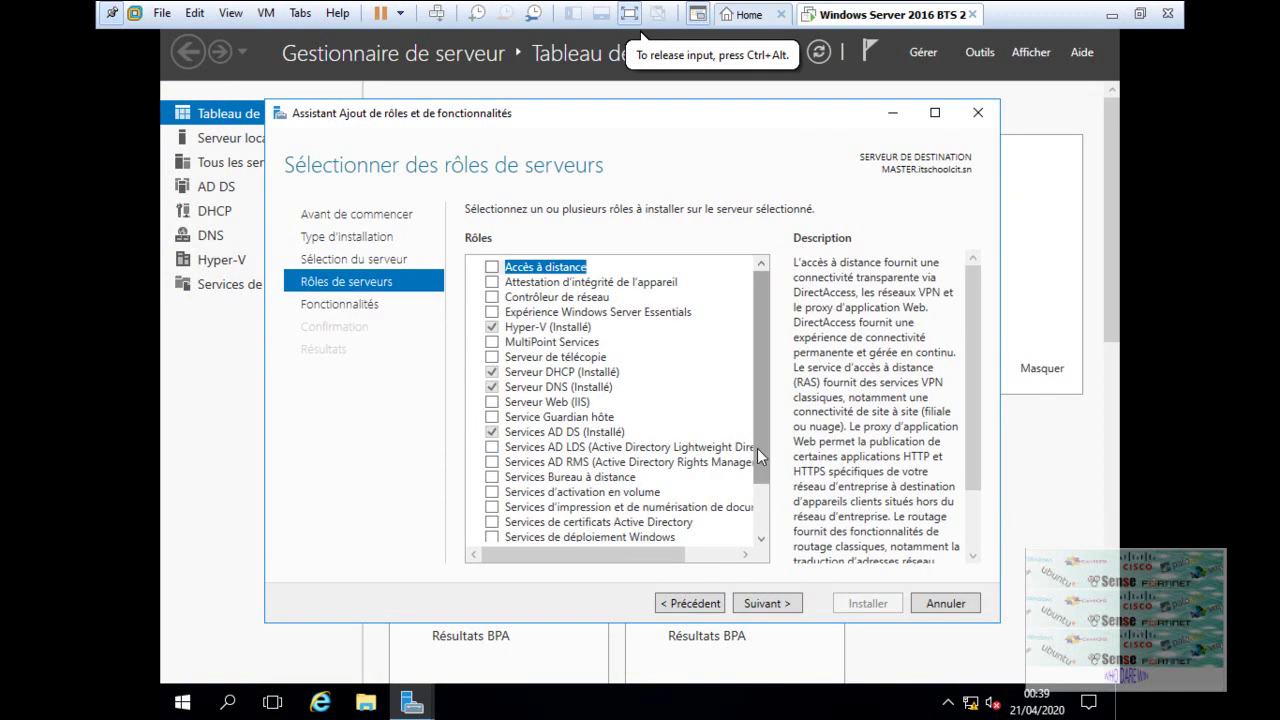
left_click_drag(757, 448, 757, 469)
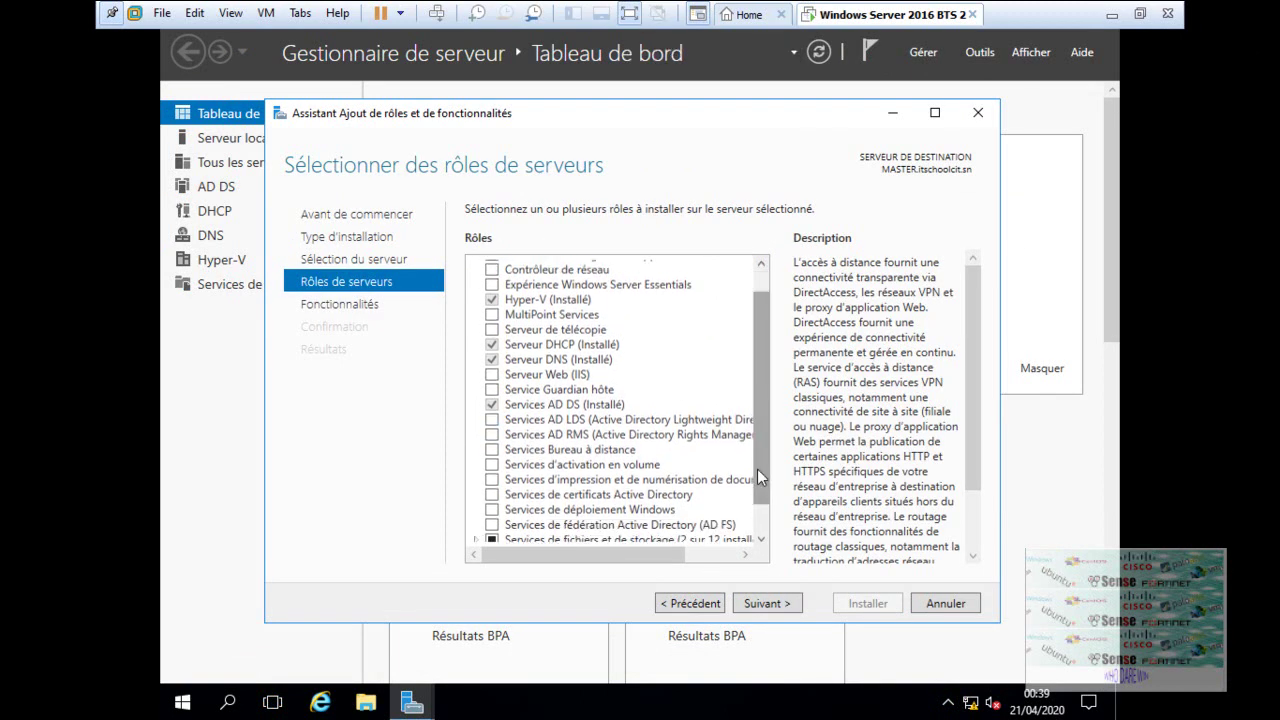
left_click(564, 497)
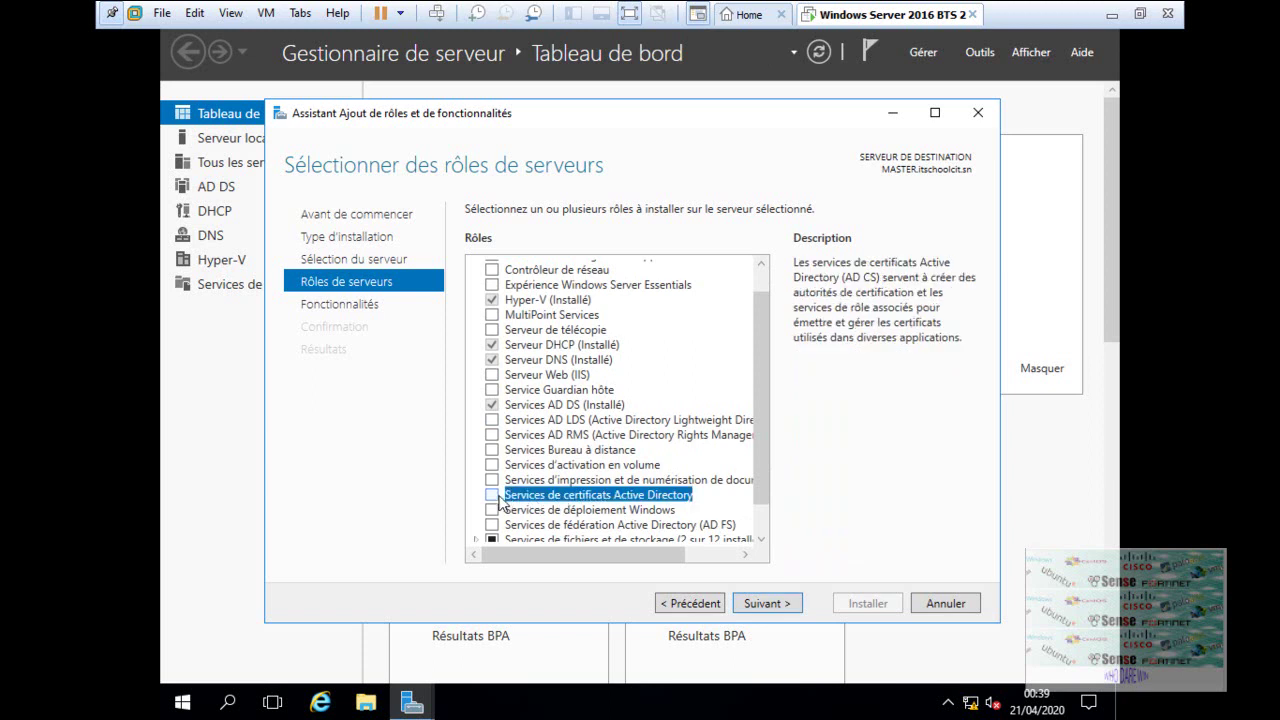
left_click(495, 495)
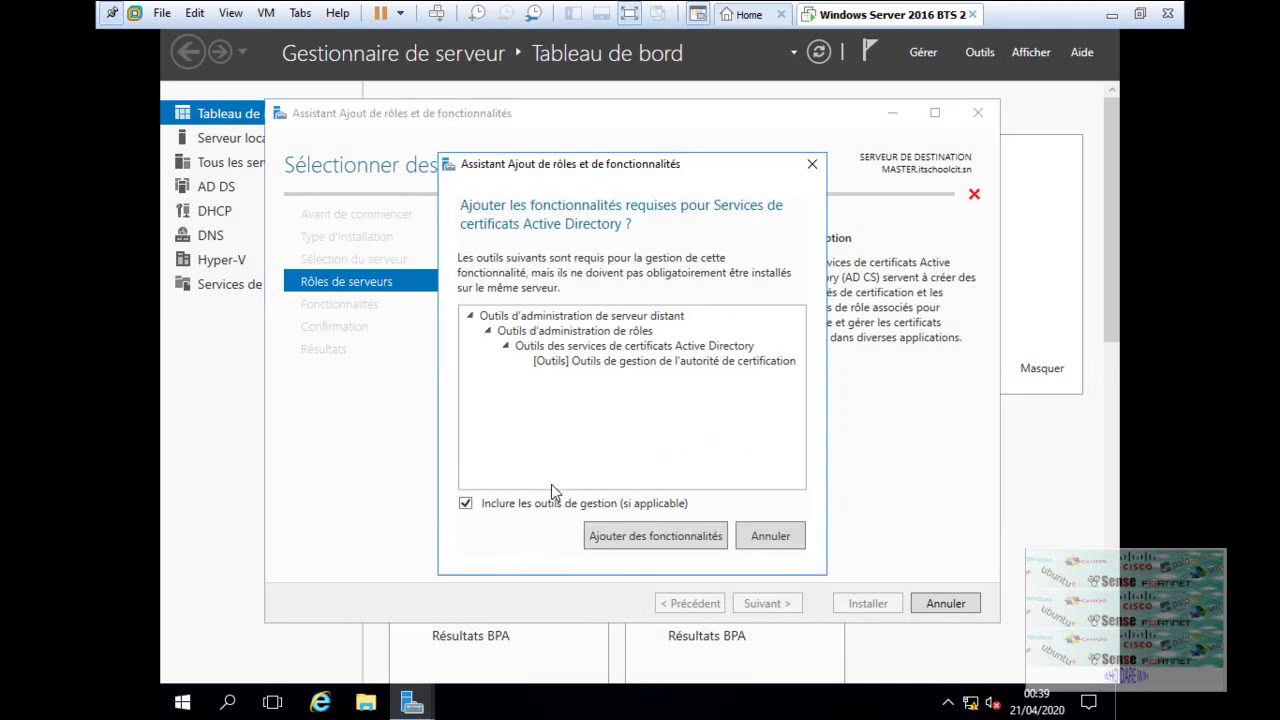
left_click(656, 535)
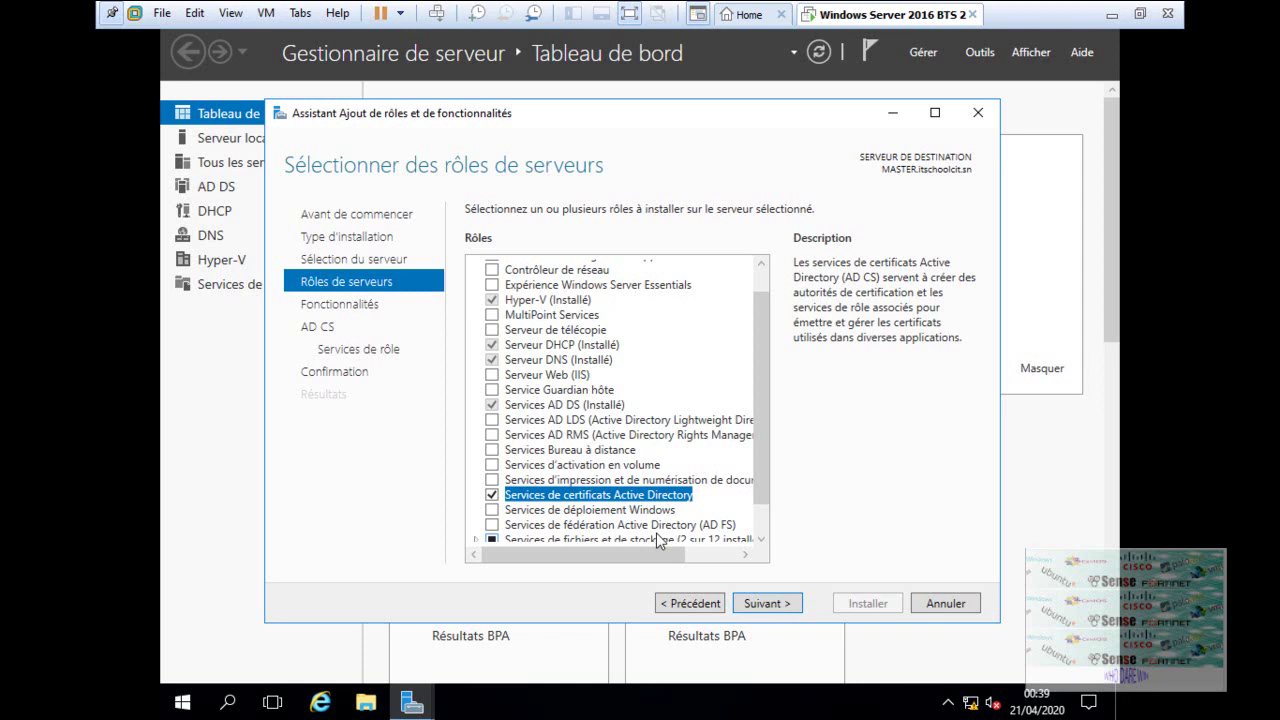
Accept the default features, keep only the "Autorité de certification" role service and install the AD CS role.
left_click(768, 610)
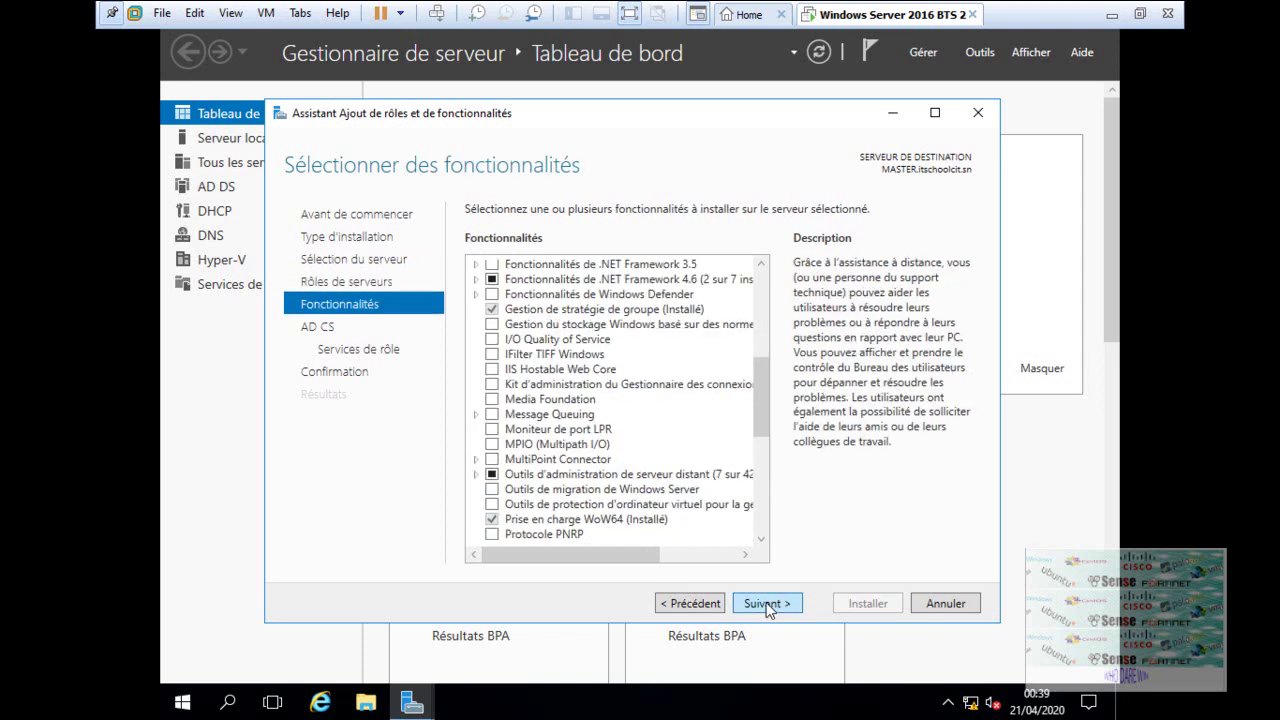
left_click(768, 610)
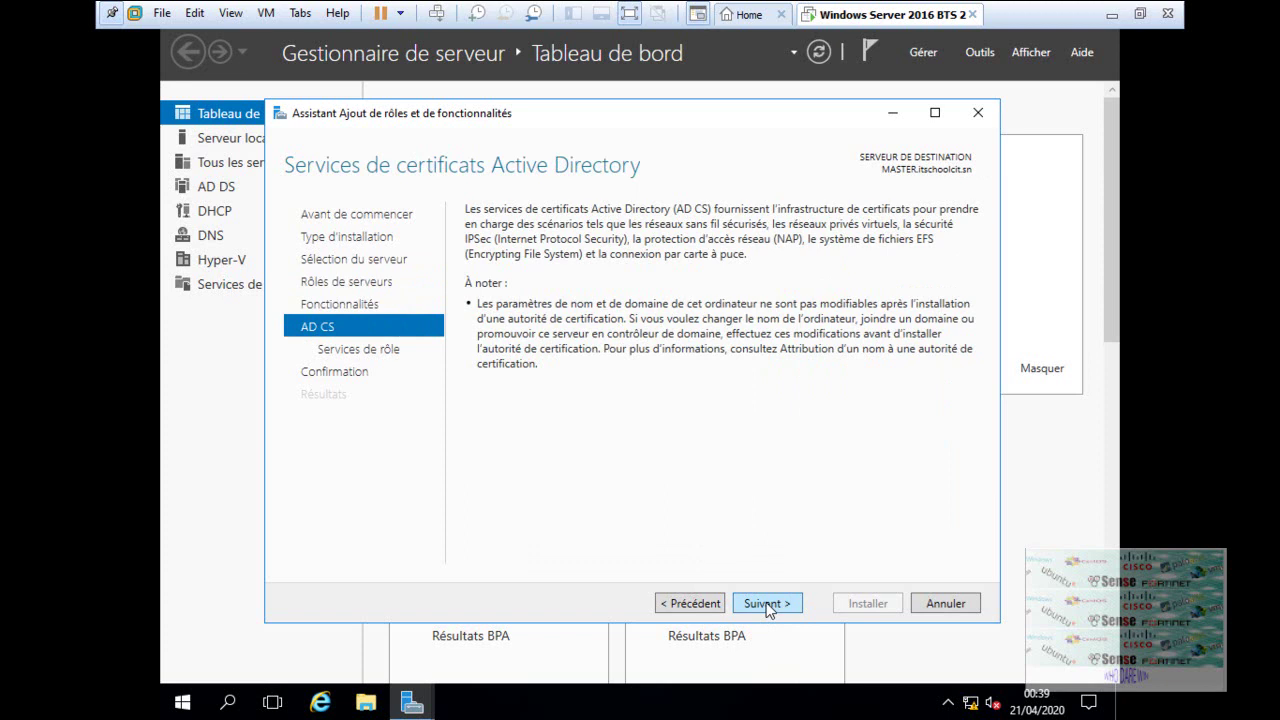
left_click(766, 604)
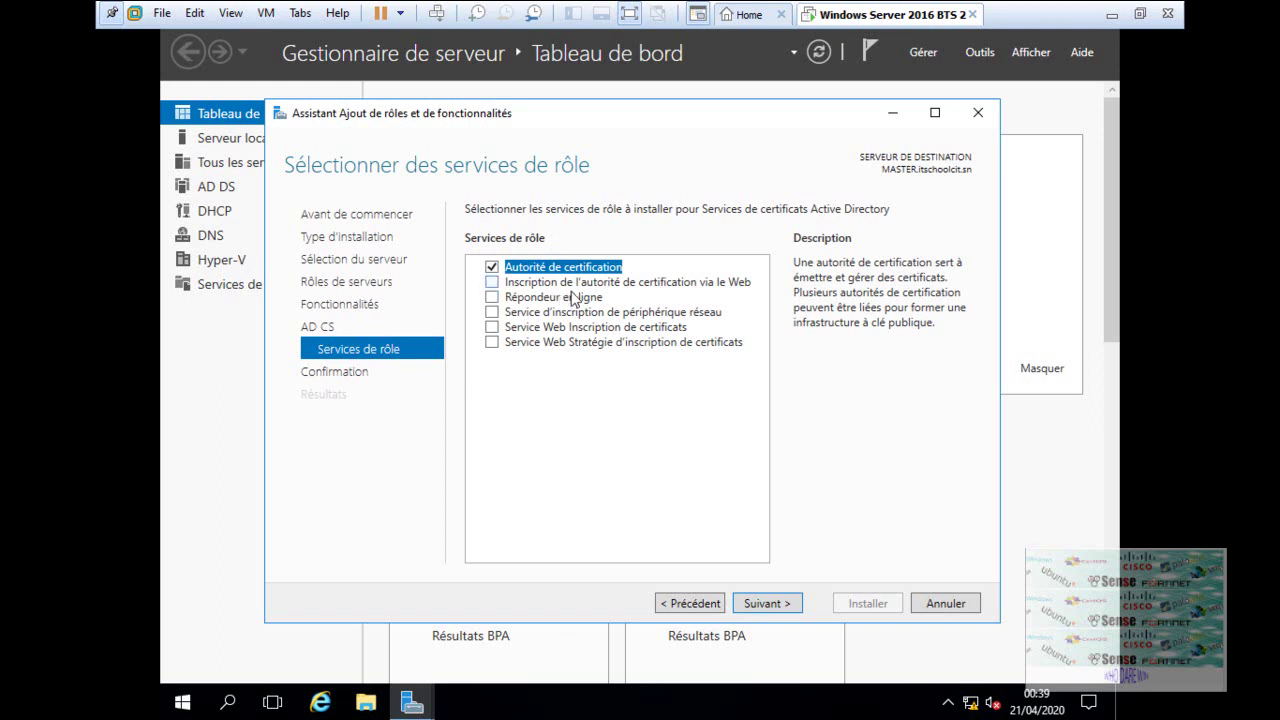
left_click(766, 604)
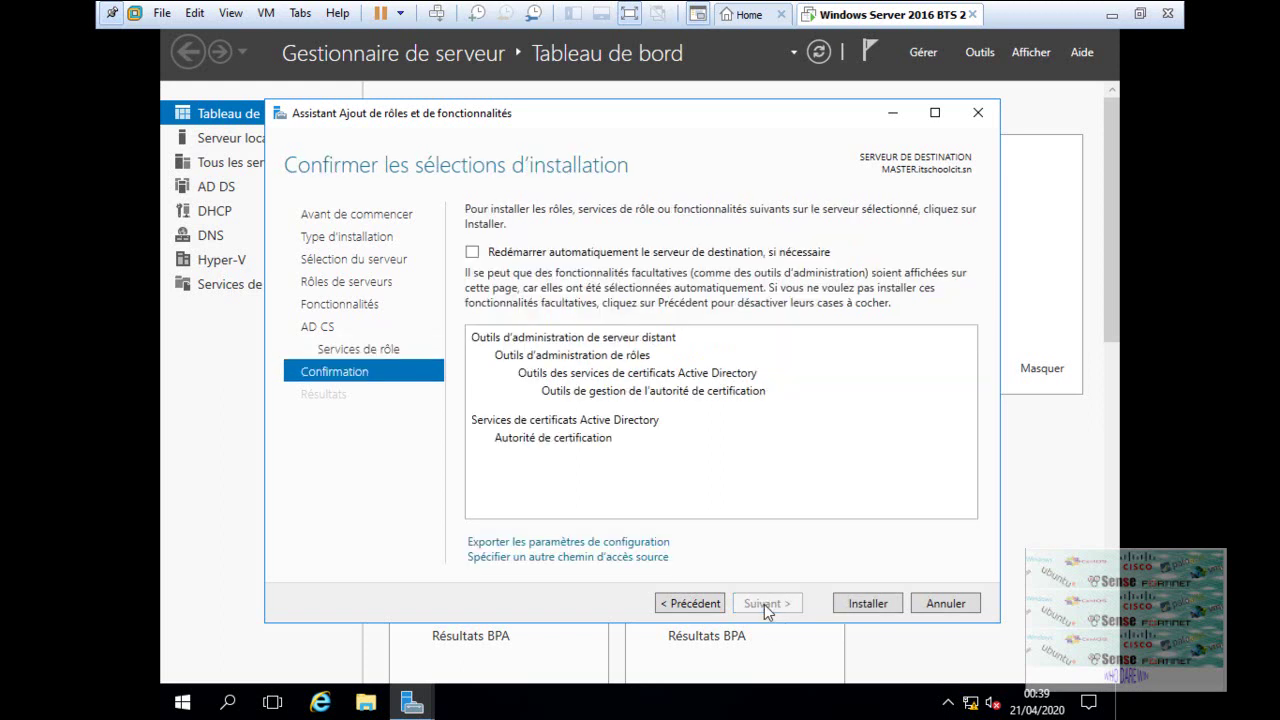
left_click(880, 604)
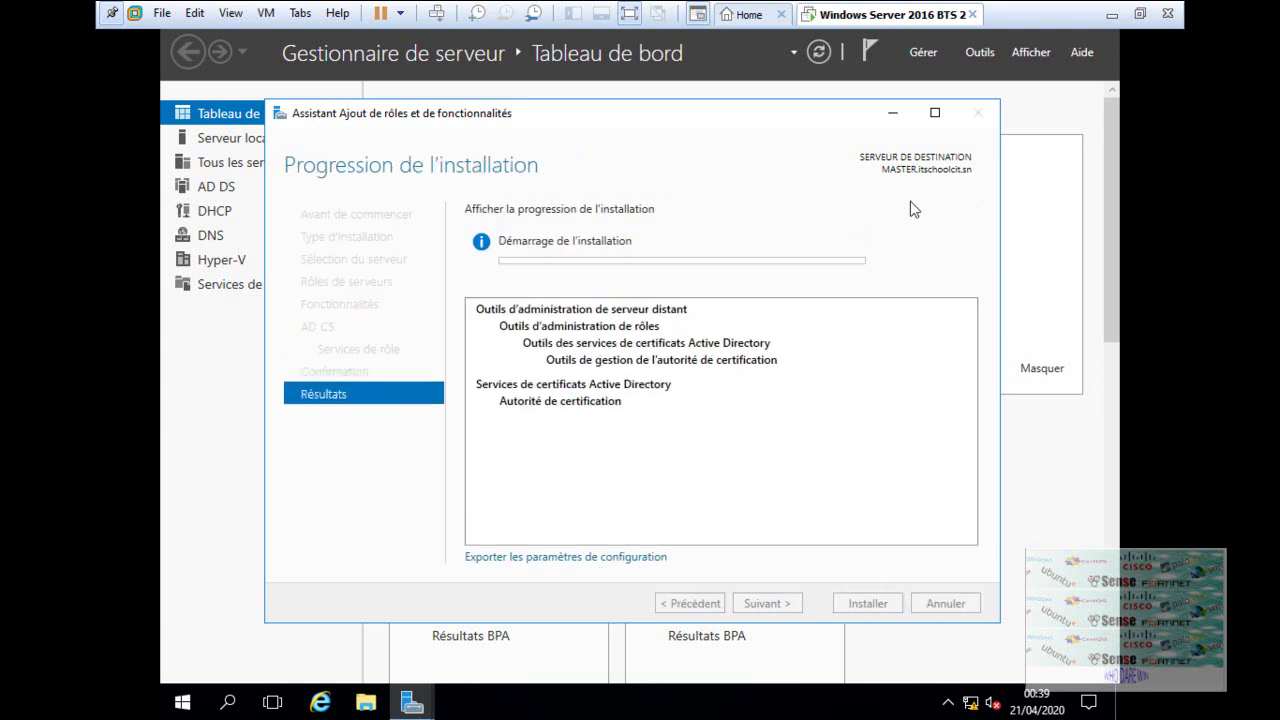
left_click(629, 14)
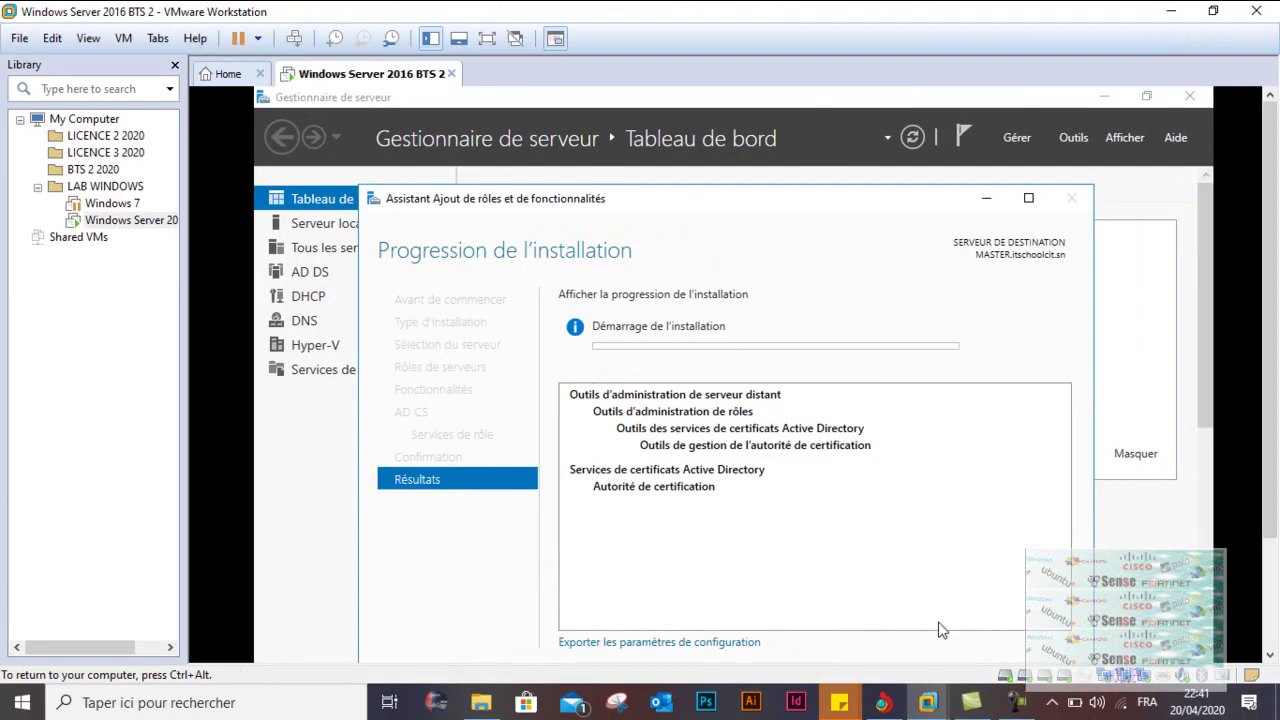
left_click(1018, 703)
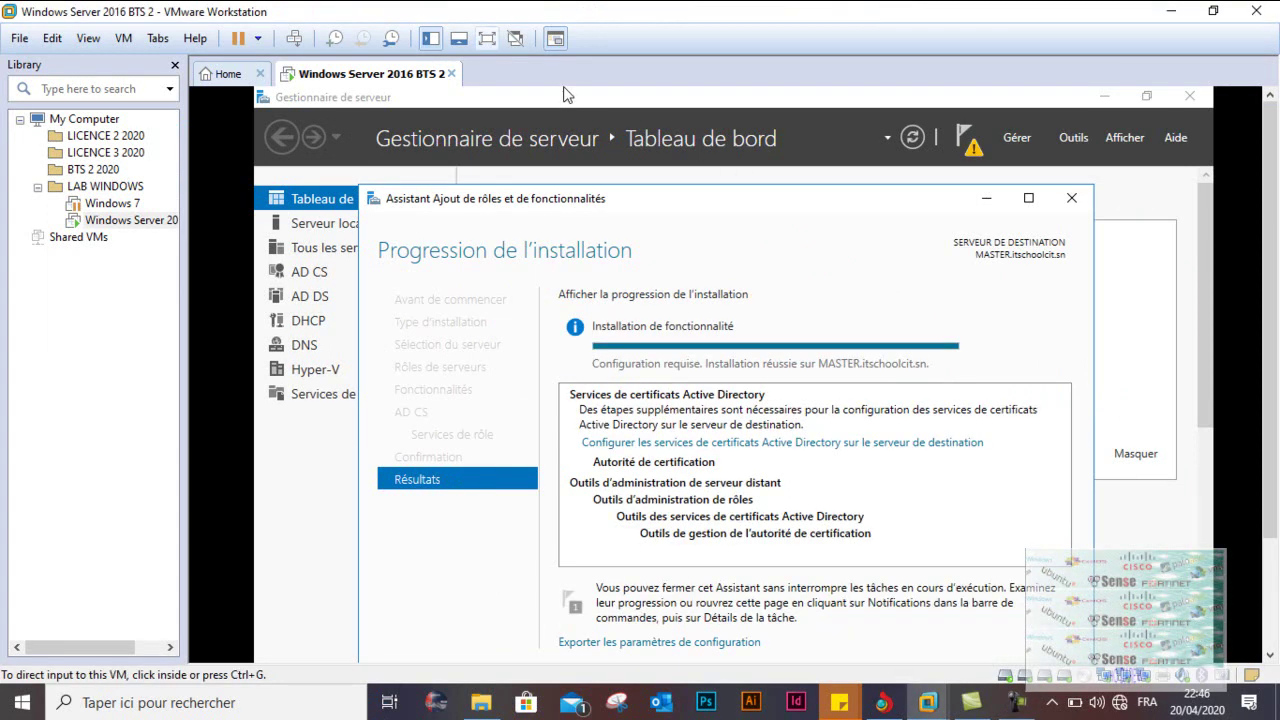
left_click(487, 38)
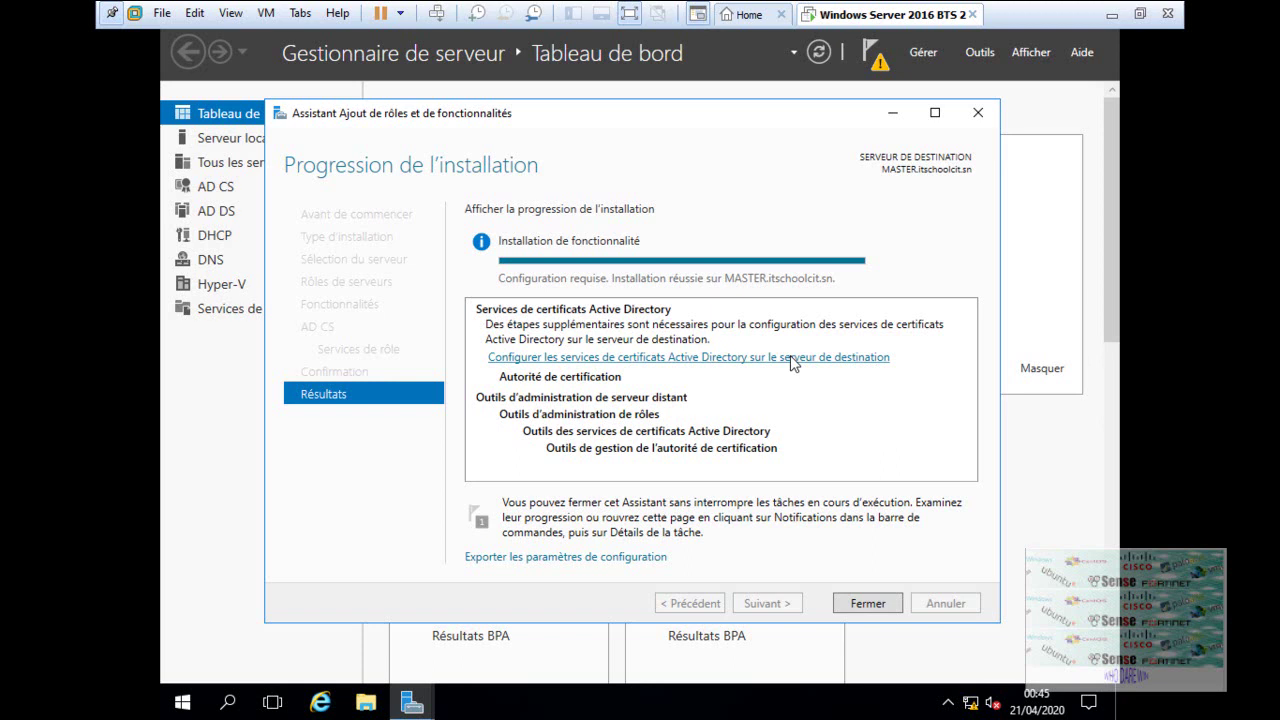
Open the AD CS configuration on the destination server, accept the default credentials and select "Autorité de certification" as the role service to configure.
left_click(651, 358)
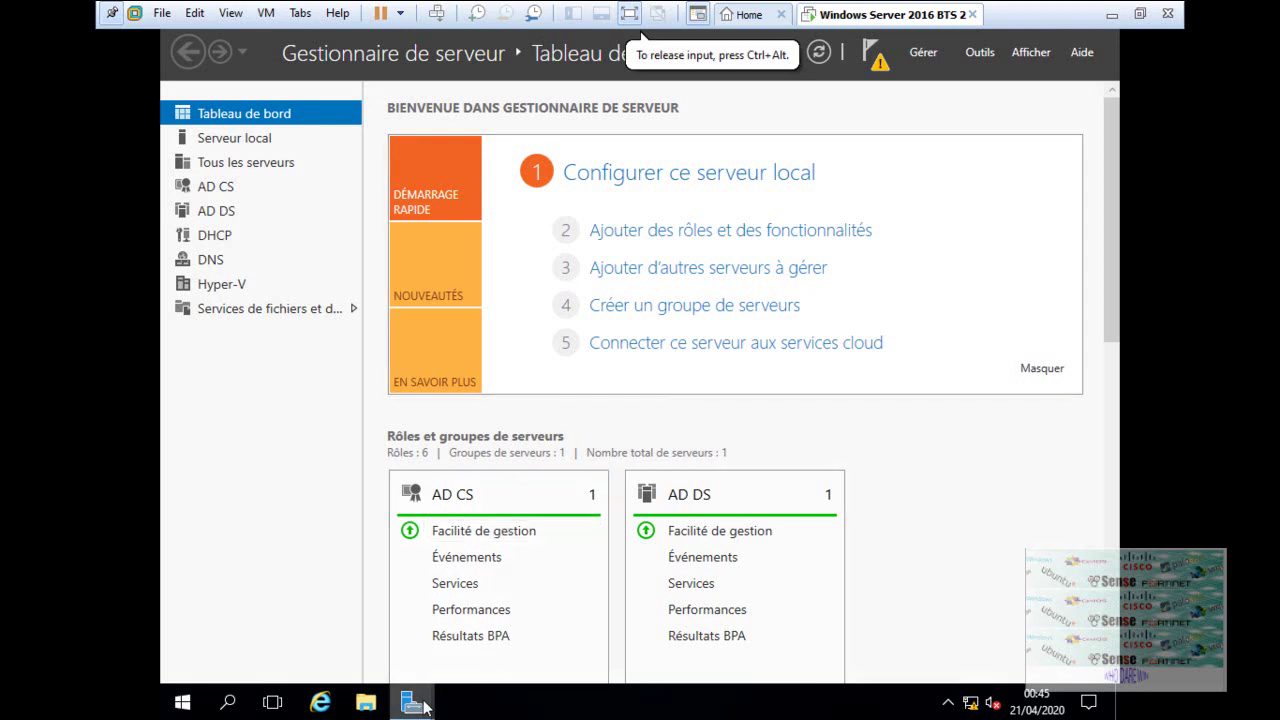
mouse_move(416, 698)
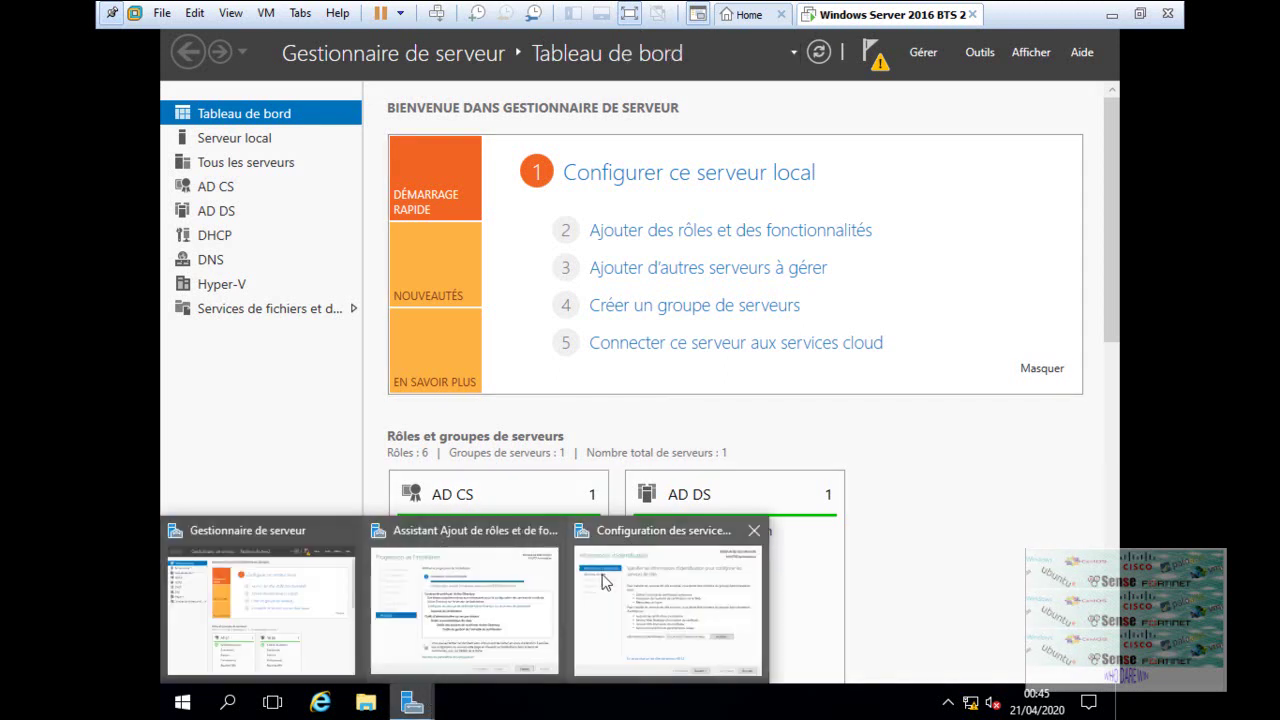
left_click(657, 614)
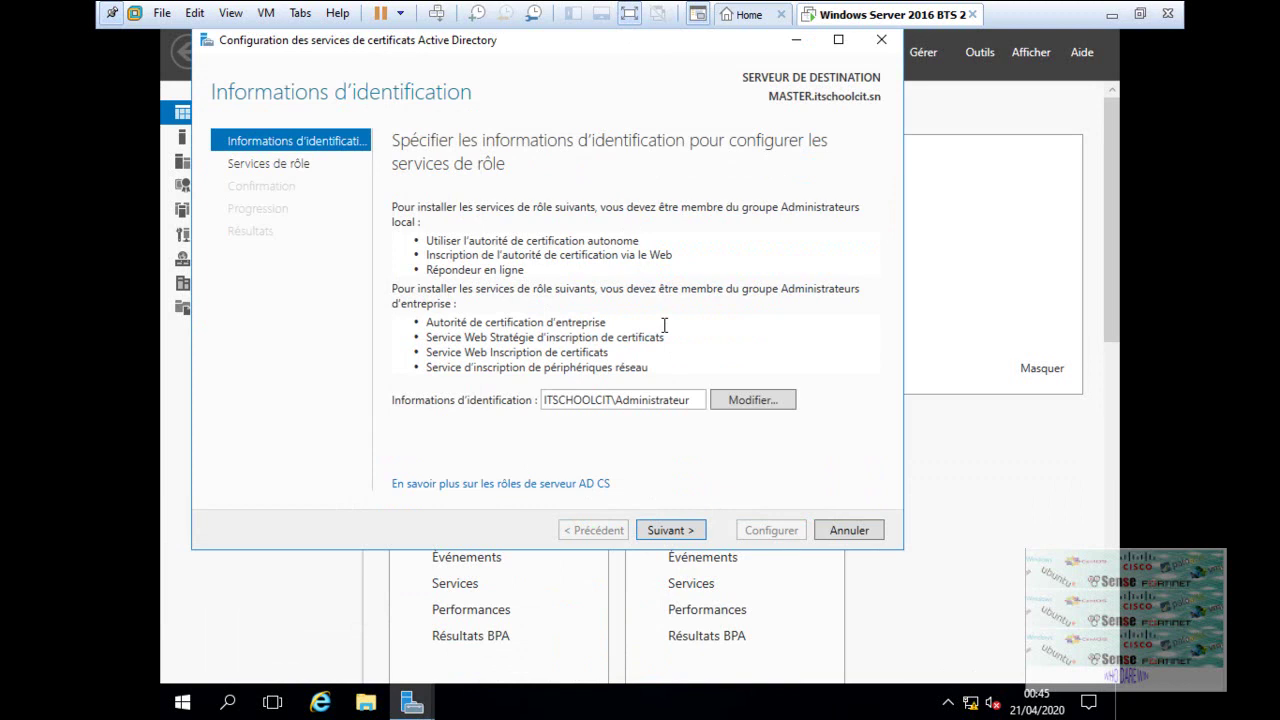
left_click(673, 532)
left_click(399, 182)
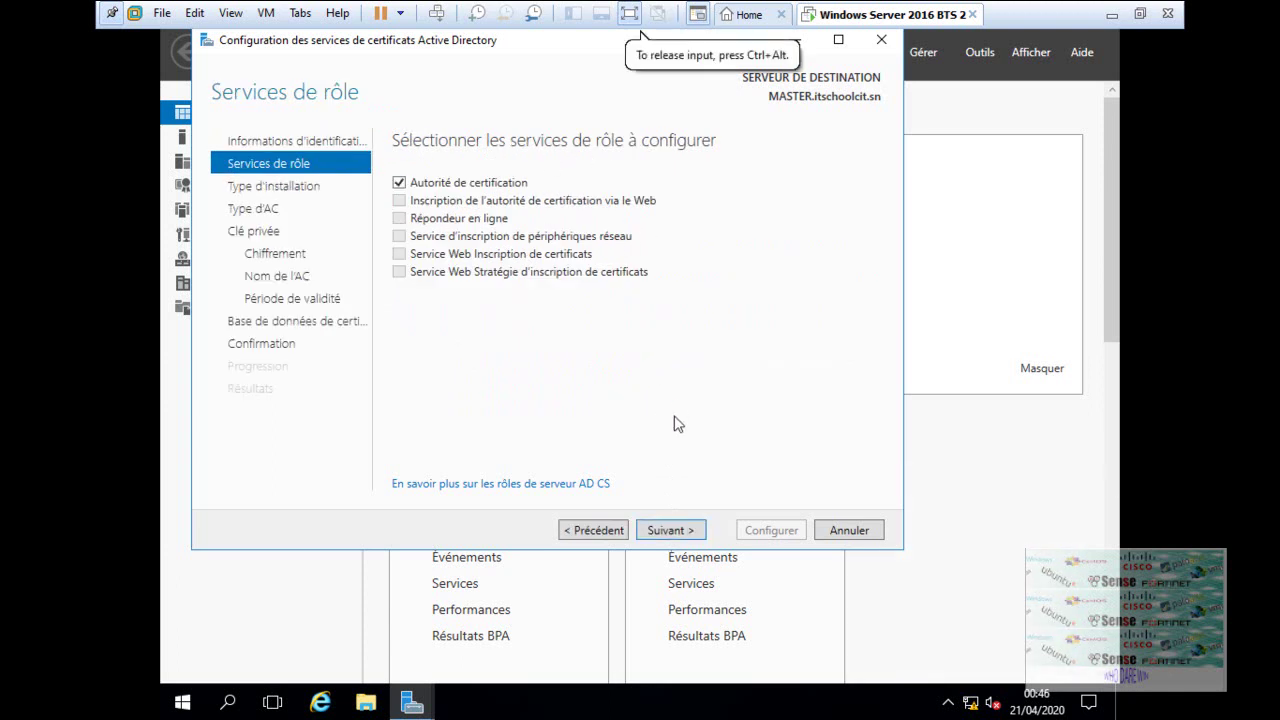
Set up the CA as an "Autorité de certification d'entreprise" of type "Autorité de certification racine" with a newly created private key.
left_click(683, 534)
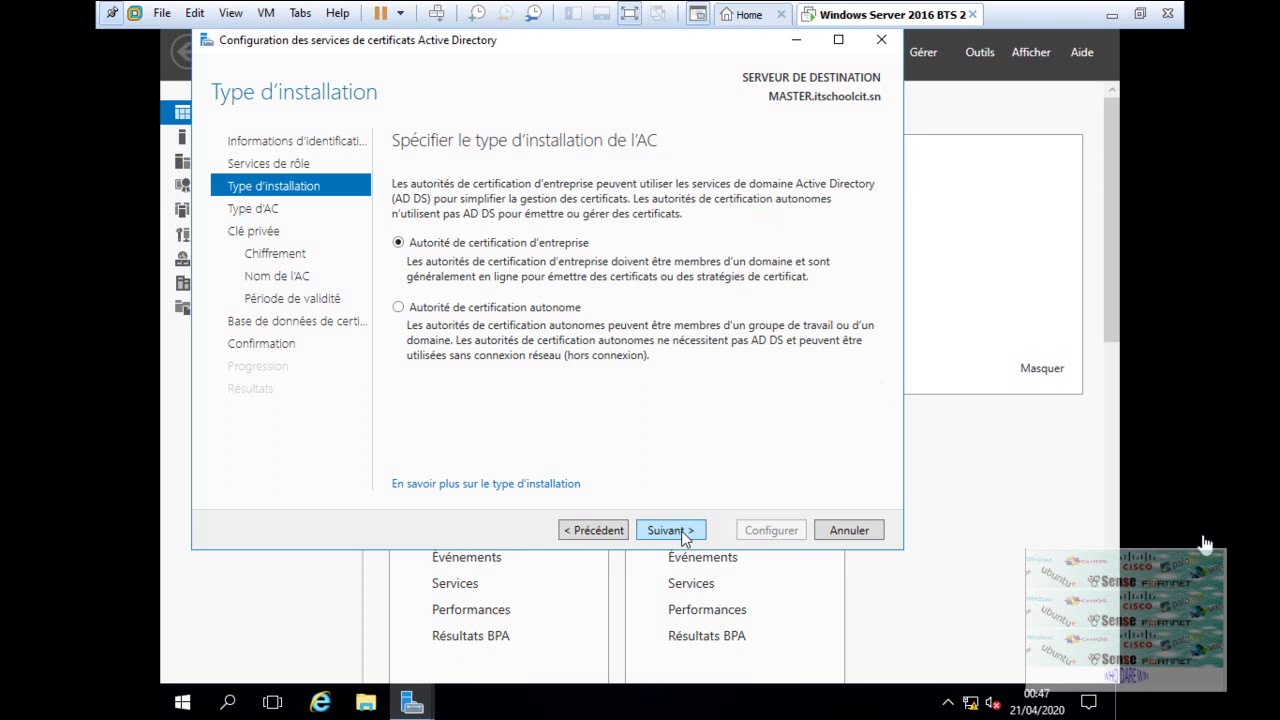
left_click(683, 535)
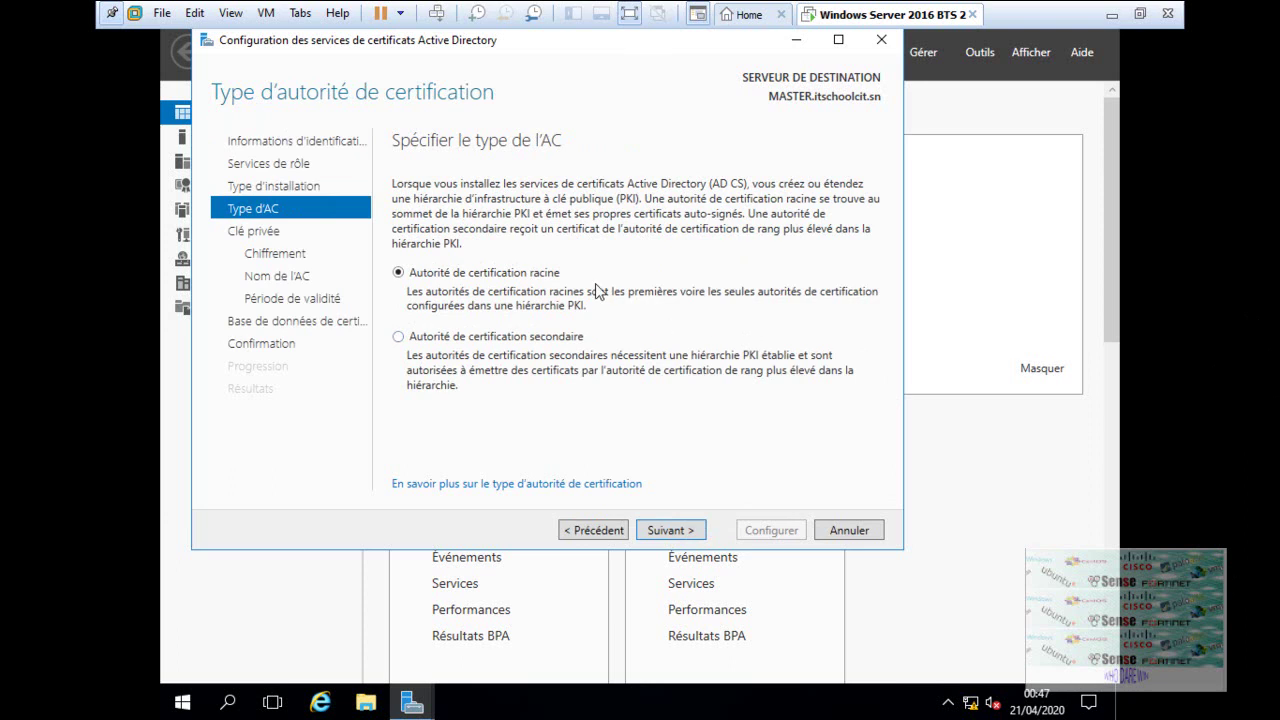
left_click(682, 531)
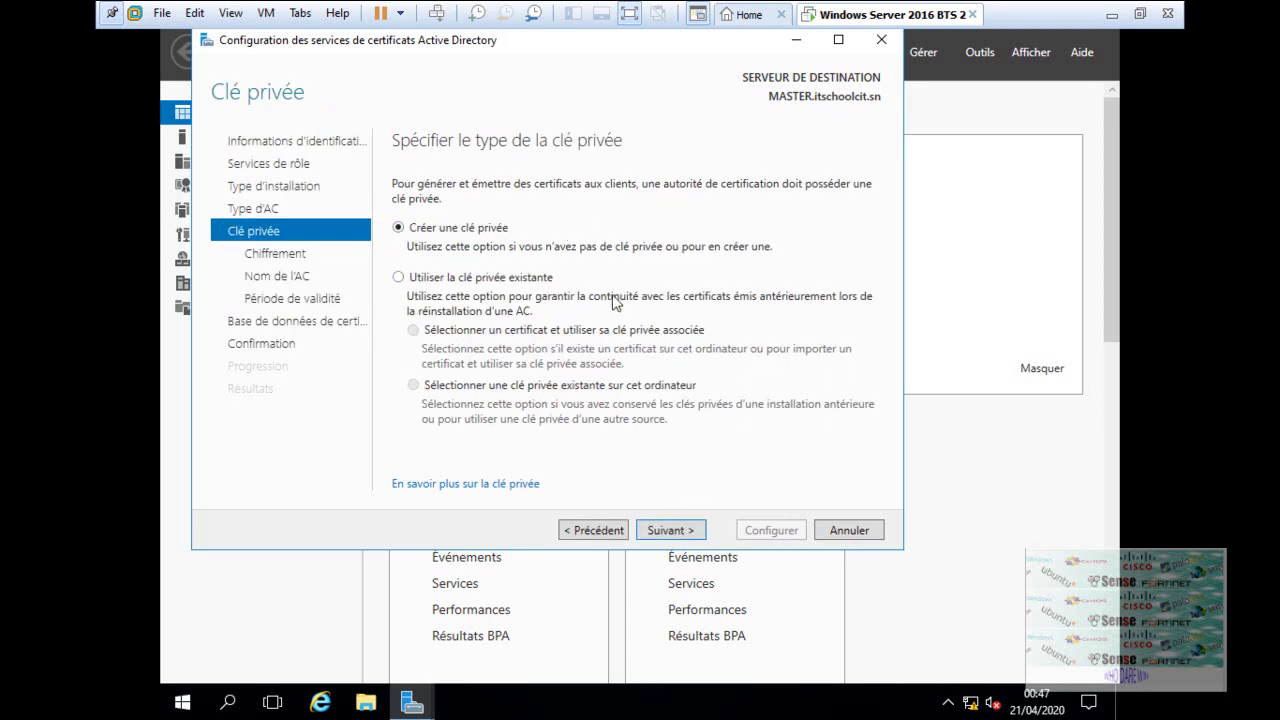
left_click(668, 530)
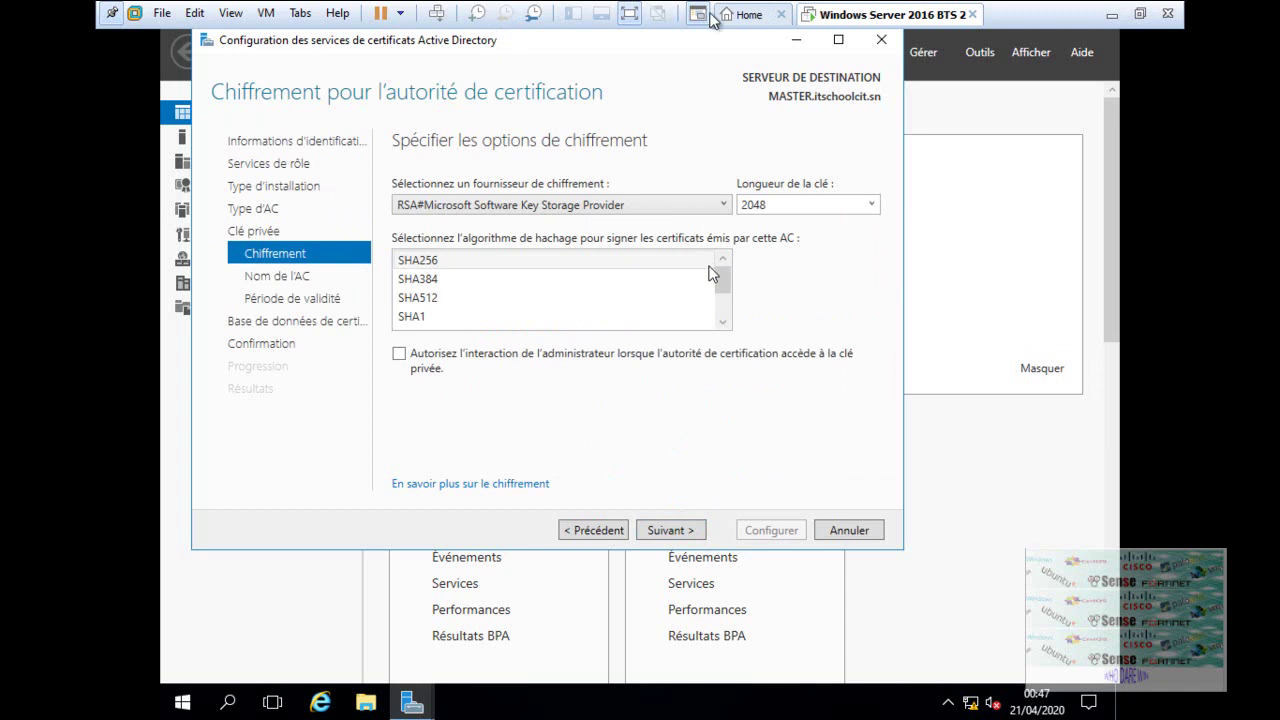
Keep the RSA#Microsoft Software Key Storage Provider with a 2048 key length and choose SHA256 as the hash algorithm for the CA.
left_click(706, 208)
left_click(706, 207)
left_click(872, 206)
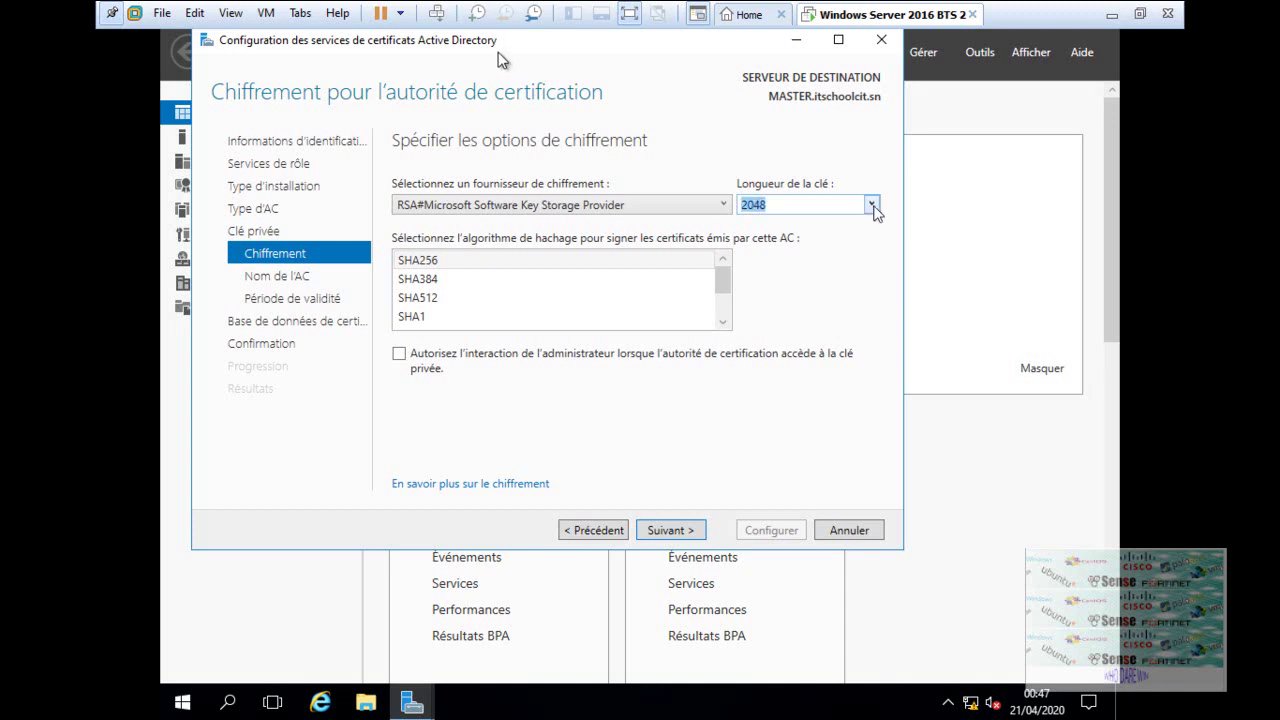
left_click(611, 259)
left_click(689, 531)
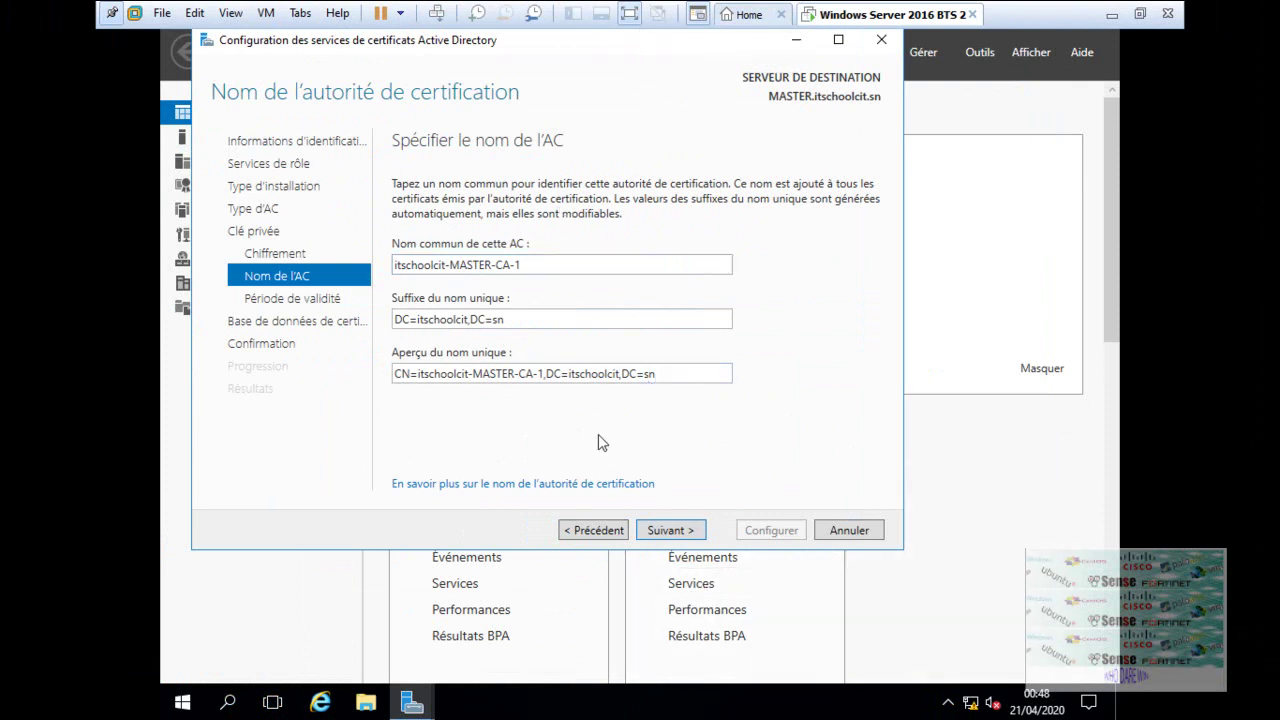
Accept the default CA name, the 5-year validity period and the C:\Windows\system32\CertLog location for the certificate database and its log.
left_click(675, 537)
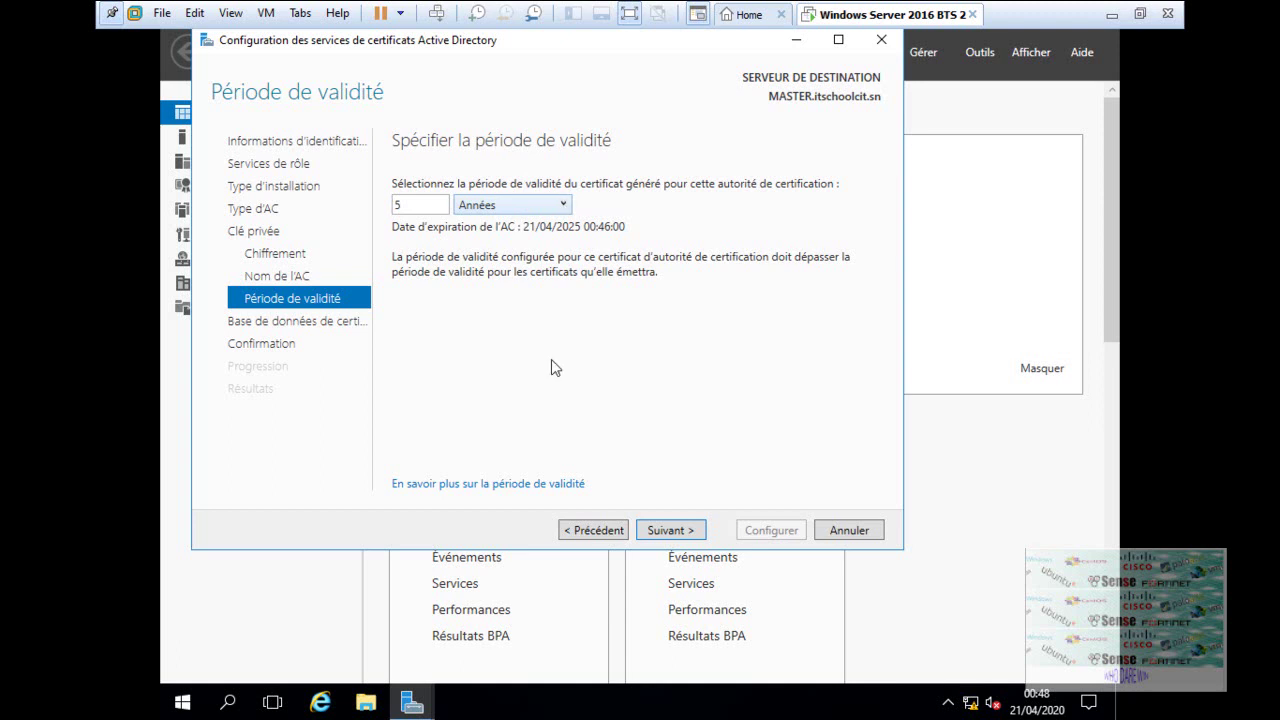
left_click(678, 535)
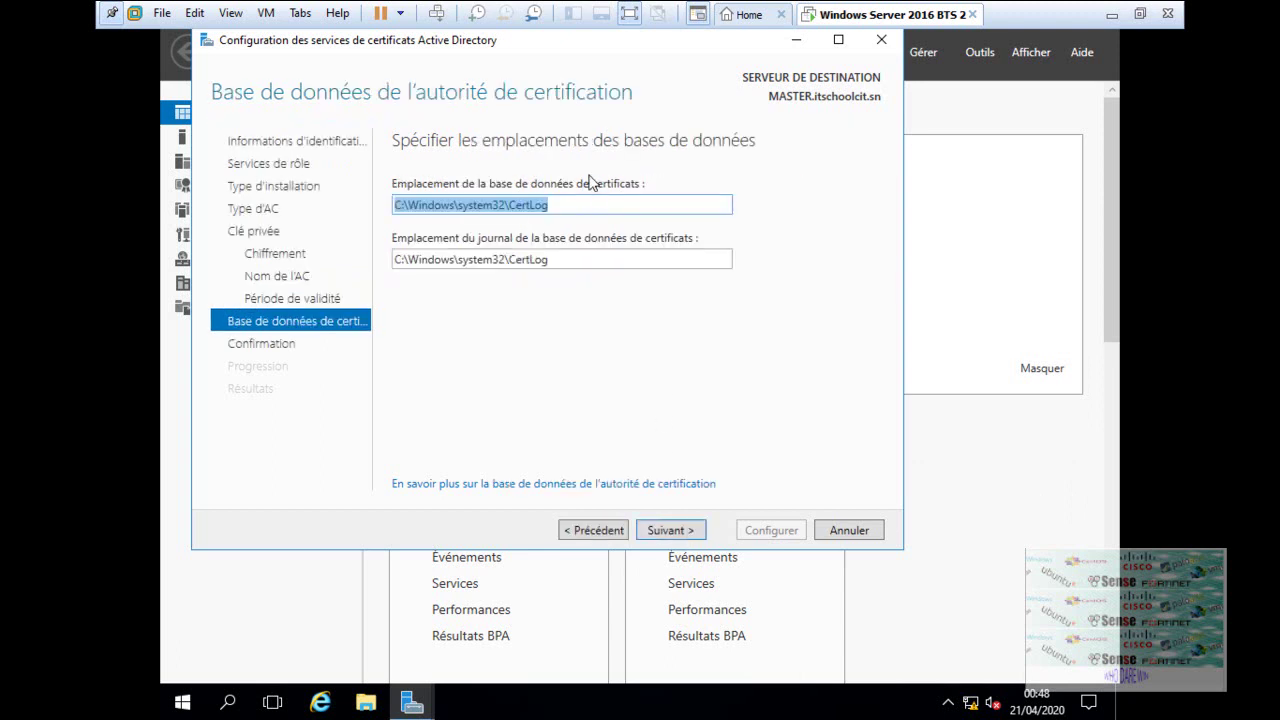
double_click(553, 258)
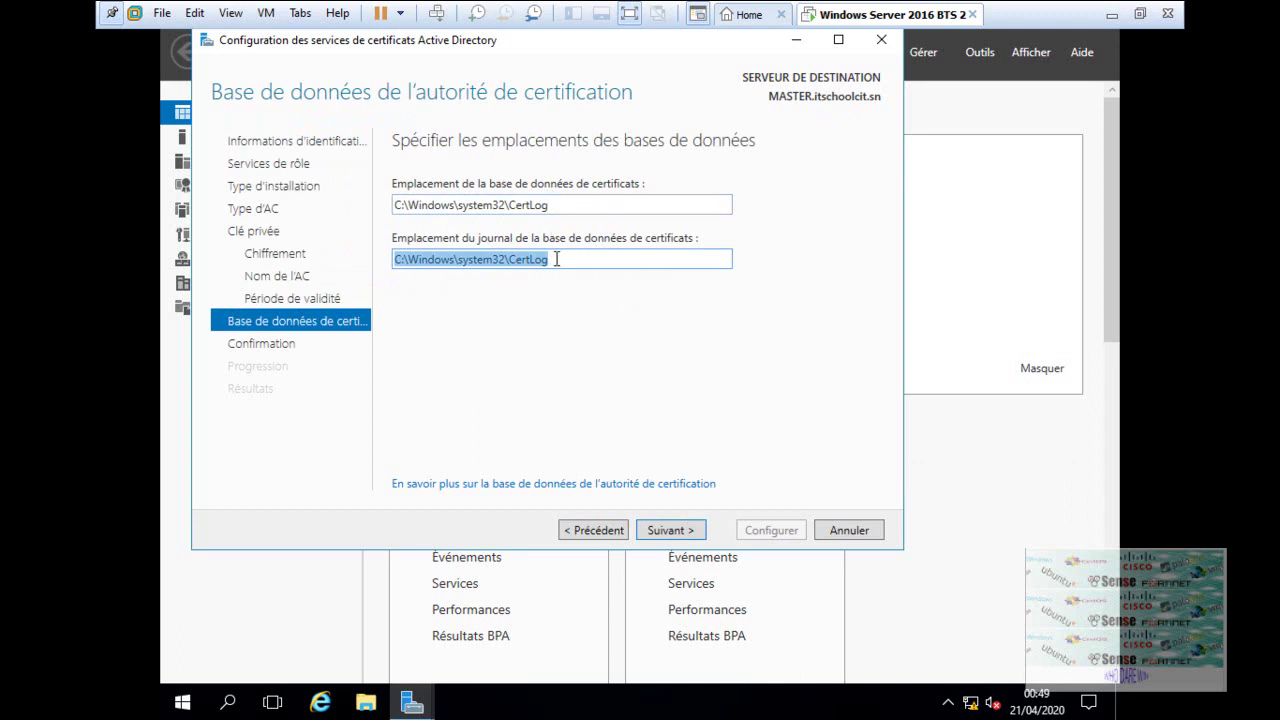
double_click(566, 210)
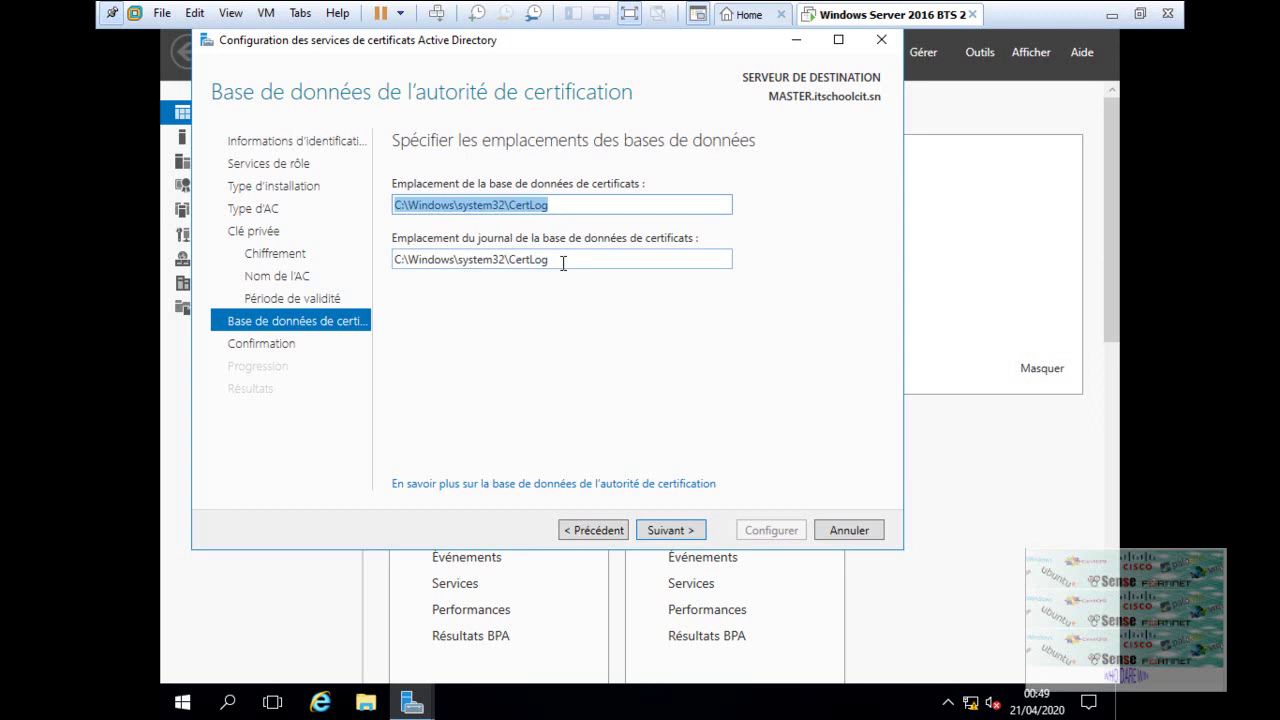
left_click(672, 535)
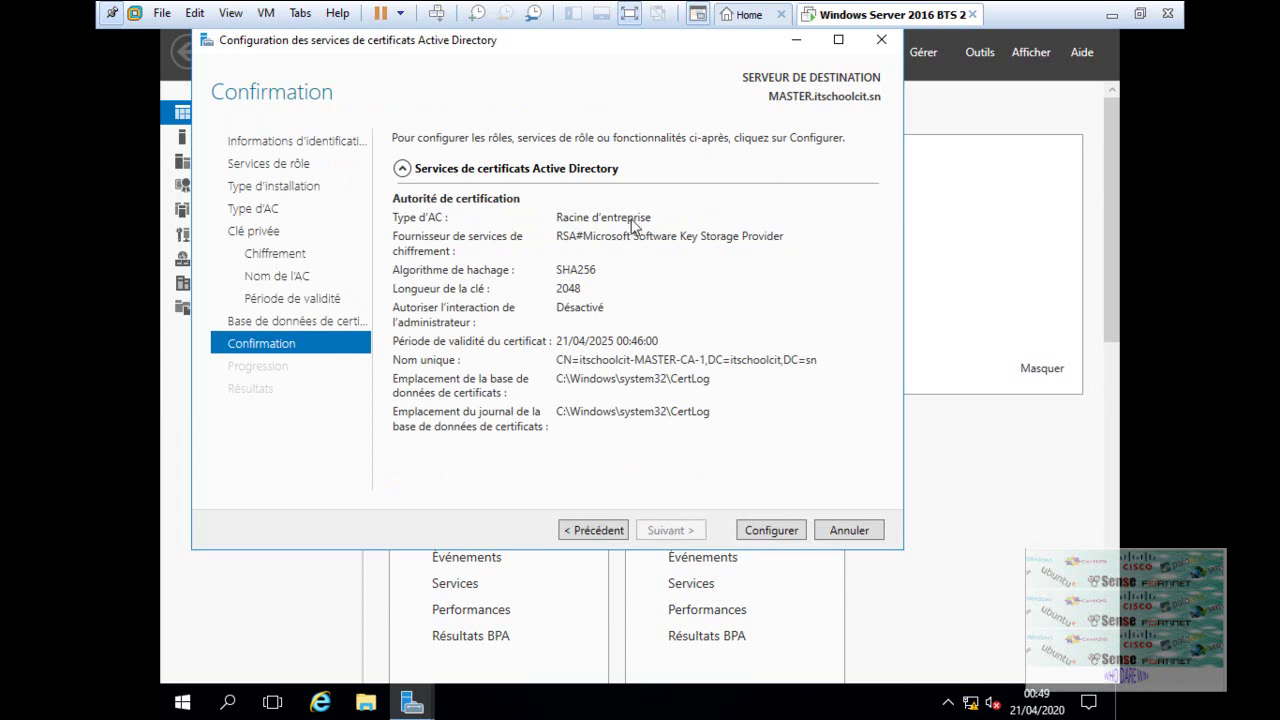
Run the certification authority configuration and close both the AD CS configuration wizard and the role installation wizard.
left_click(763, 536)
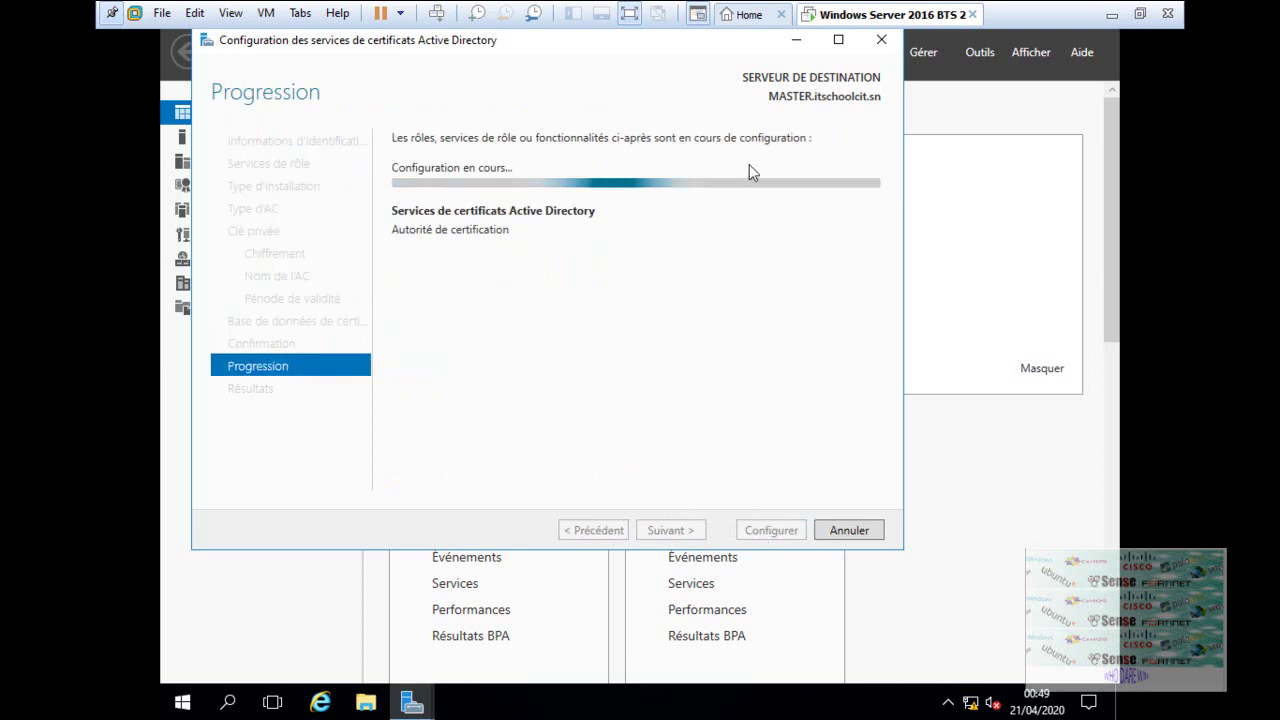
key("ctrl+alt+Return")
key("ctrl+alt")
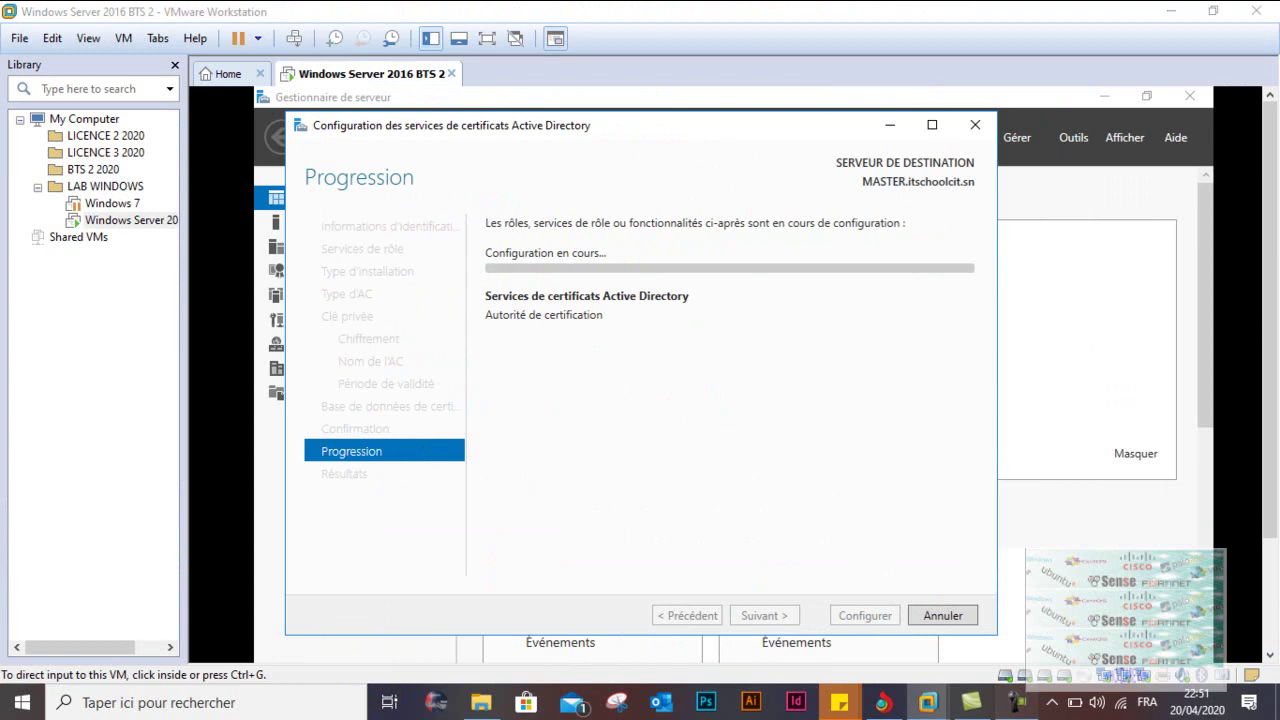
left_click(1120, 618)
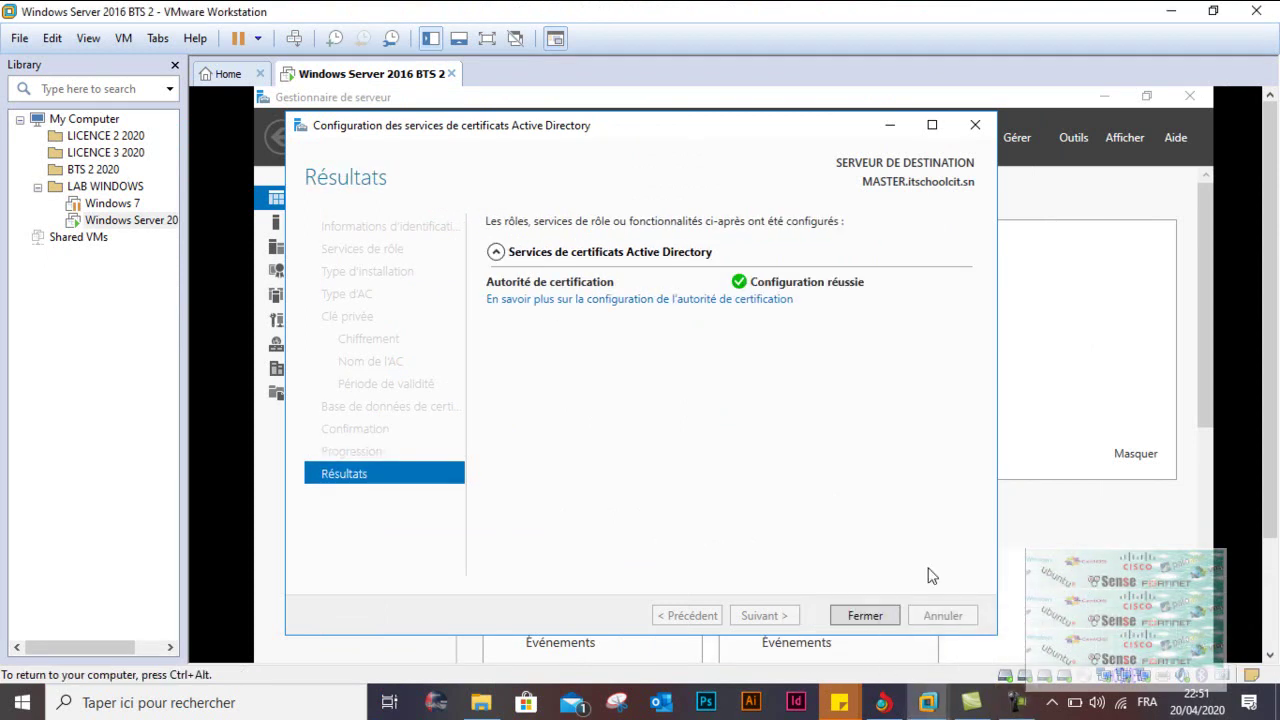
left_click(877, 620)
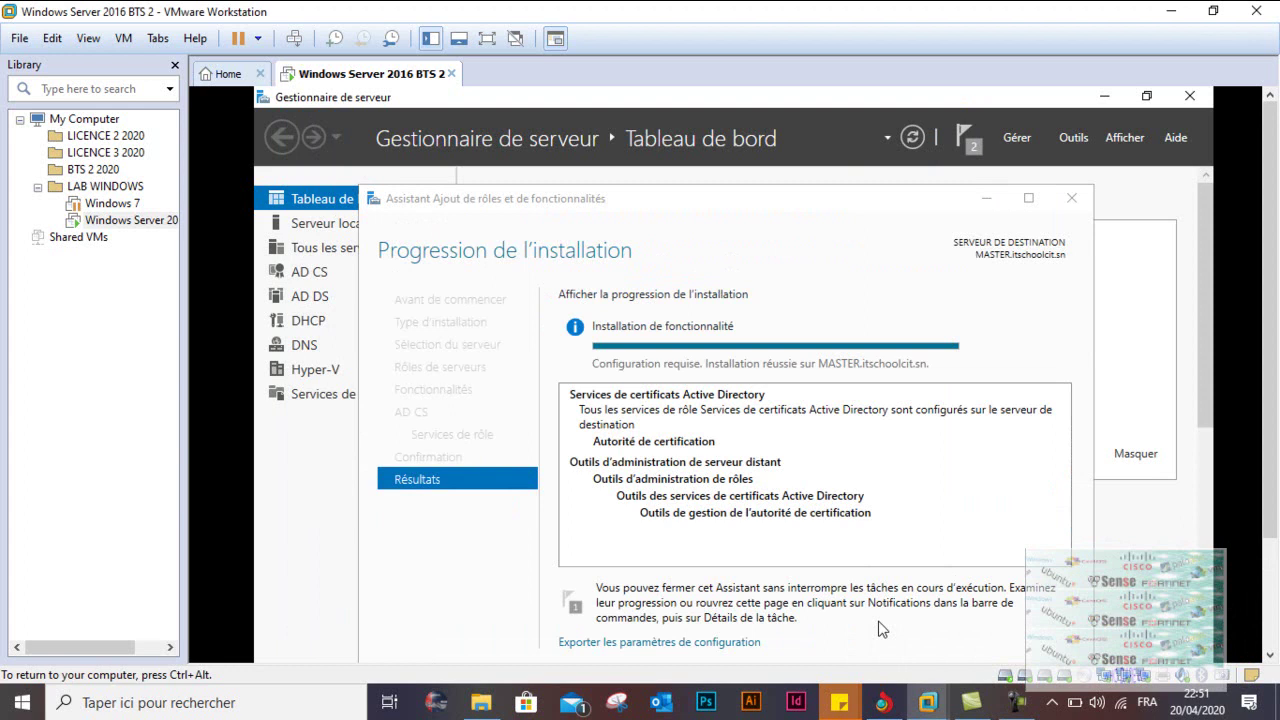
left_click(1078, 200)
left_click(1078, 200)
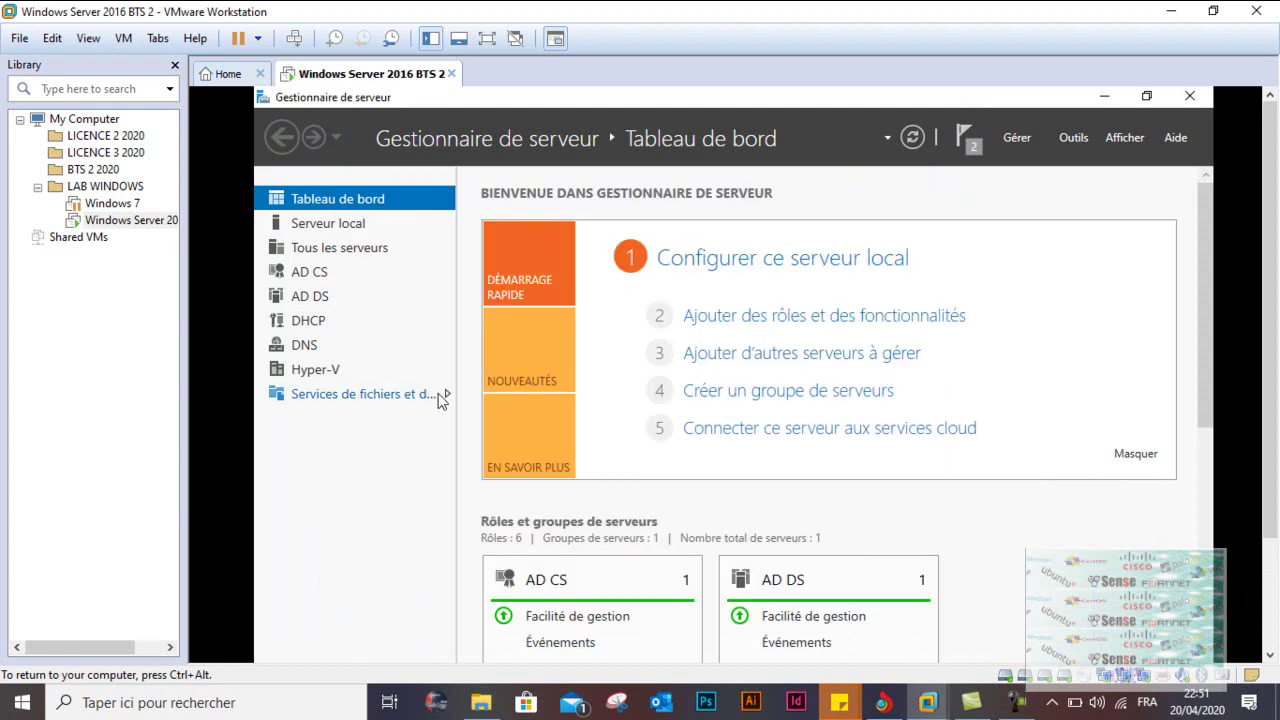
Display the server's AD CS page and open the "Autorité de certification" management console.
left_click(293, 280)
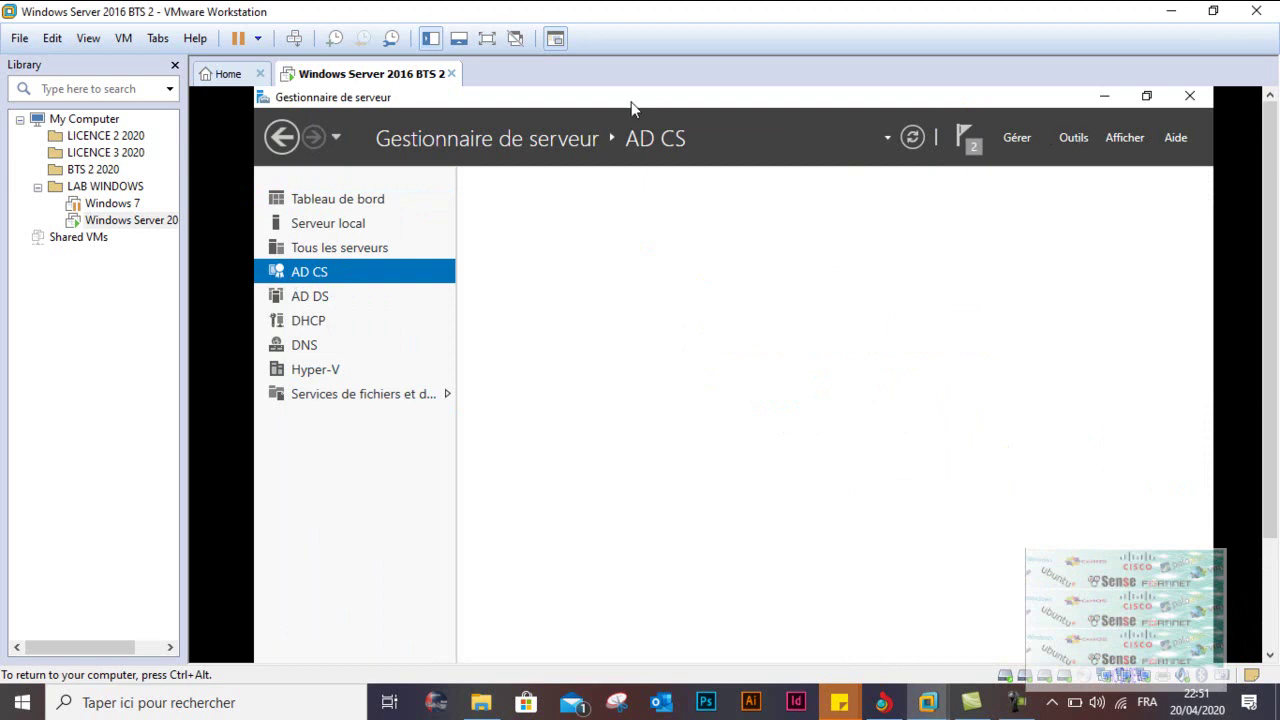
left_click(487, 38)
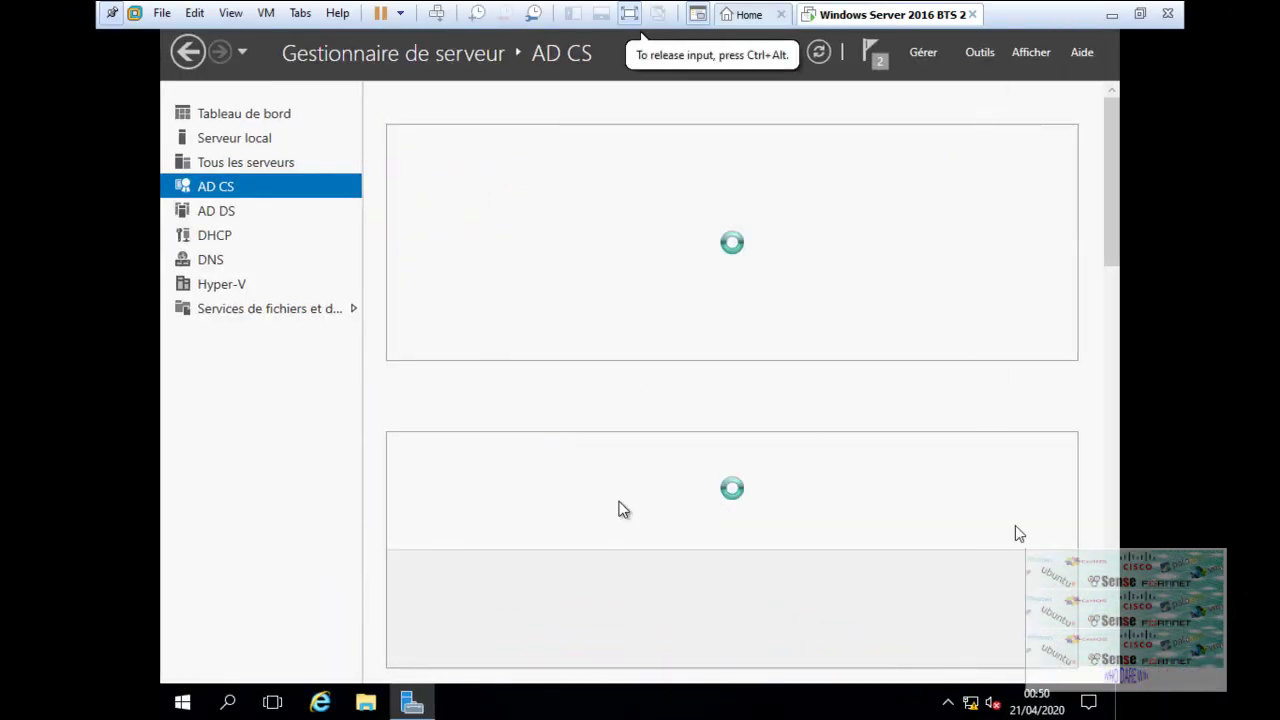
left_click(975, 54)
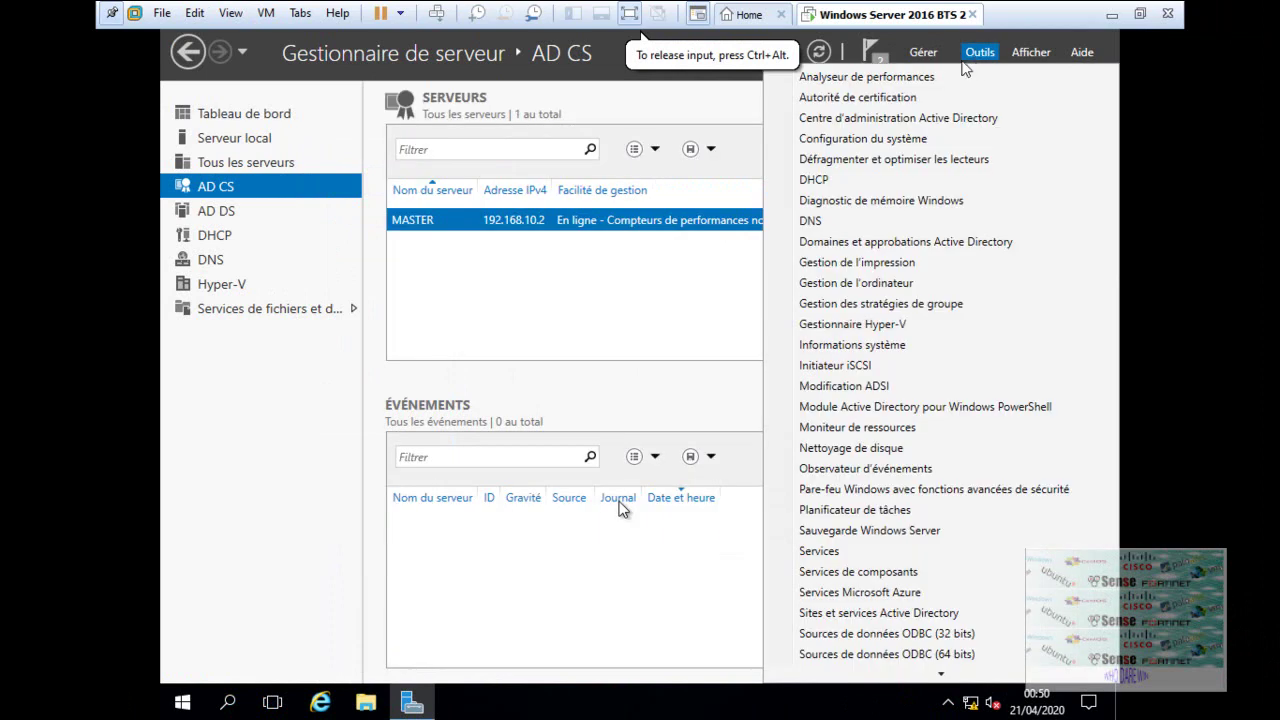
left_click(886, 98)
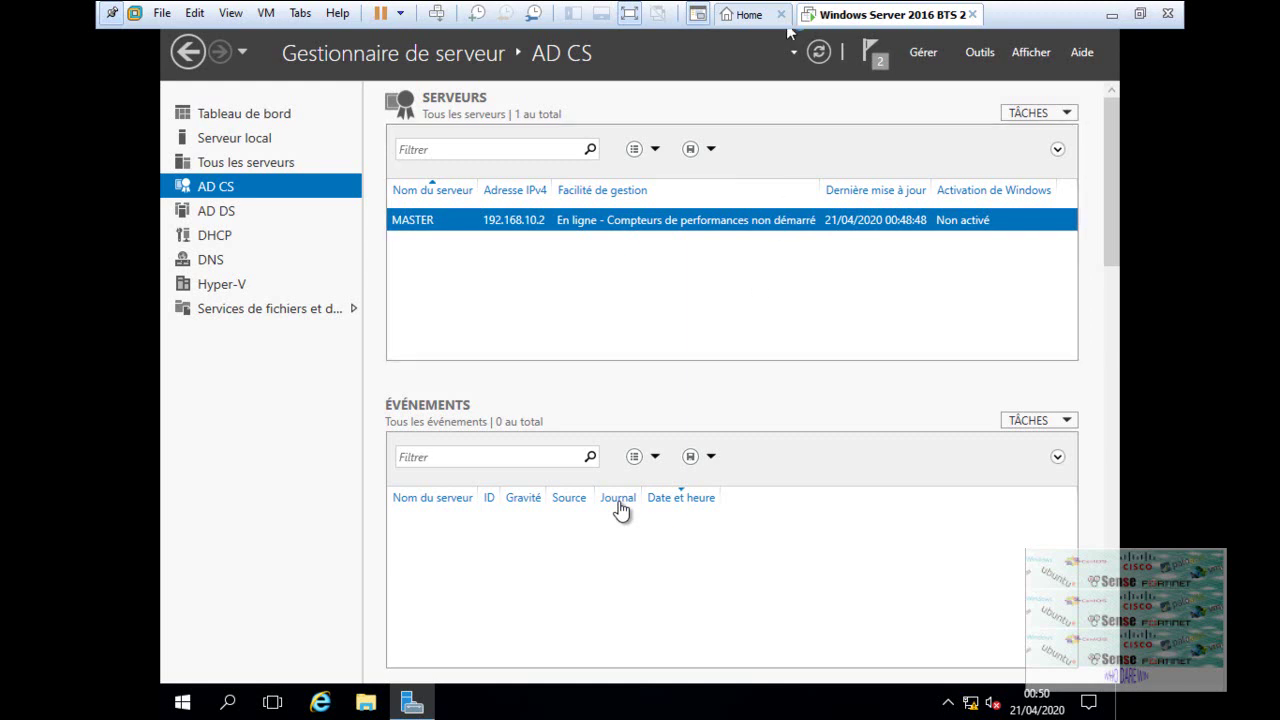
key("ctrl+alt+Return")
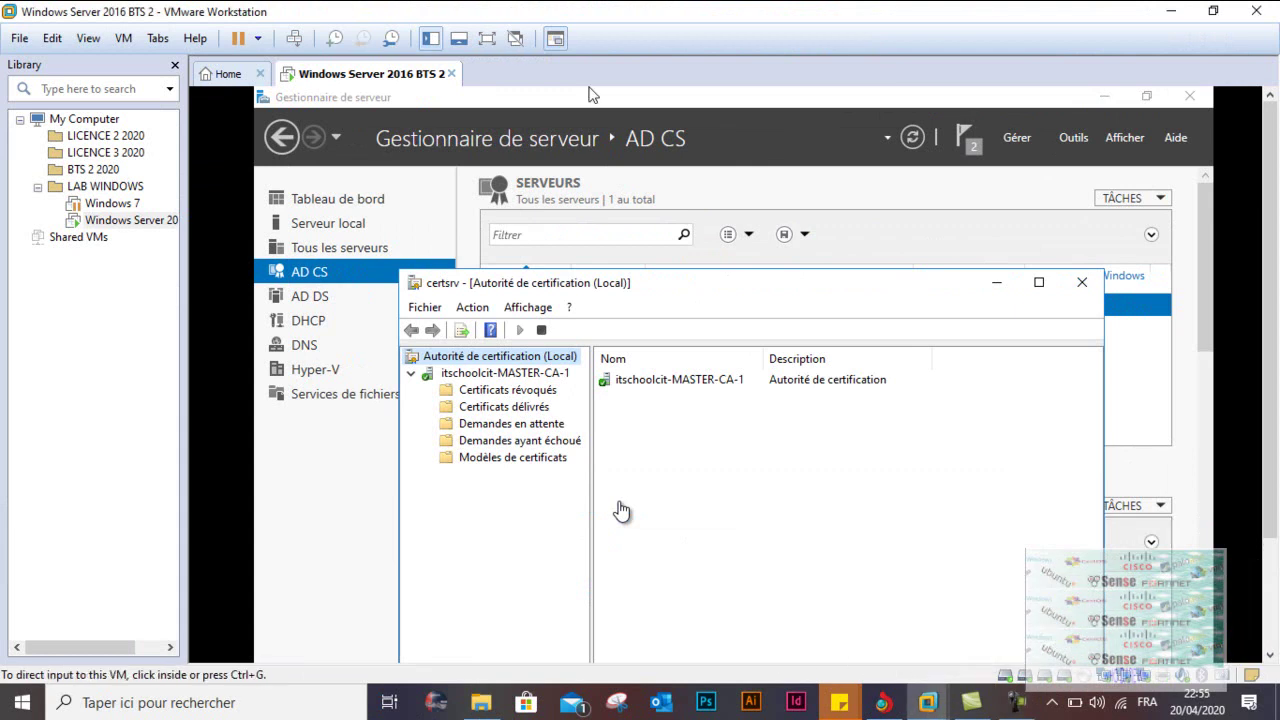
key("ctrl+alt+Return")
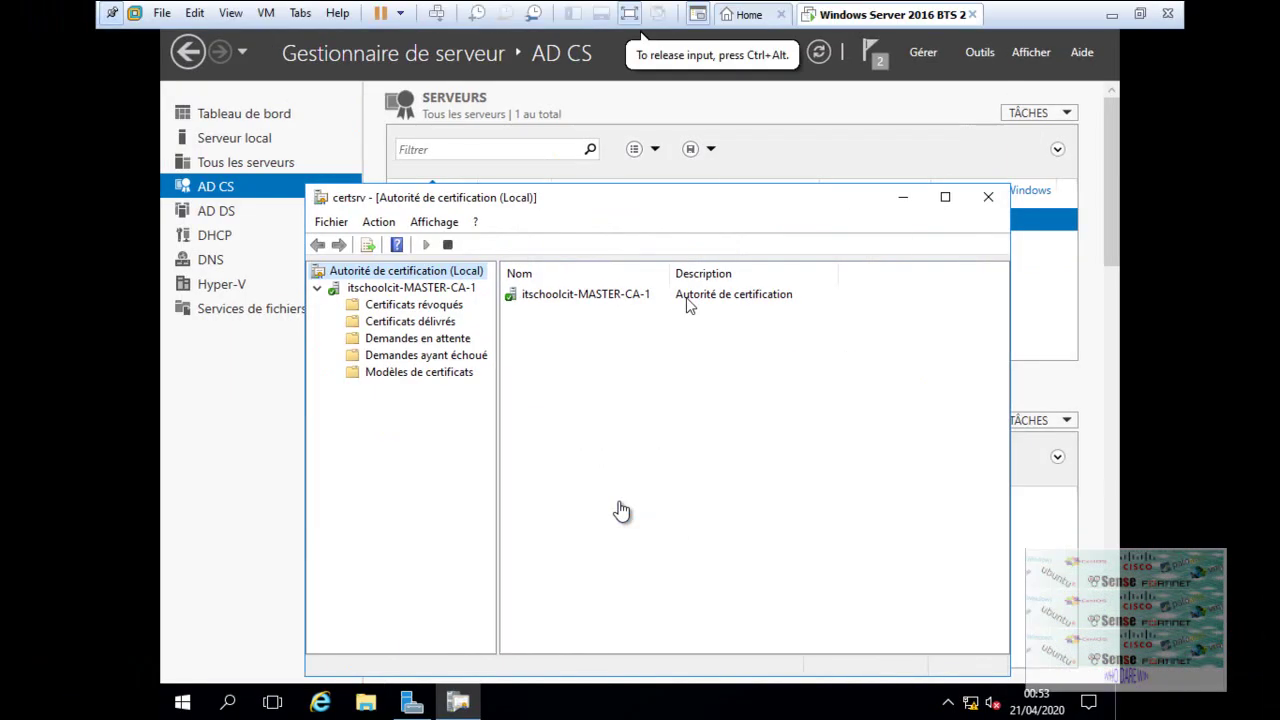
Examine the CA's folders for revoked certificates, issued certificates, pending requests, failed requests and certificate templates.
left_click(381, 309)
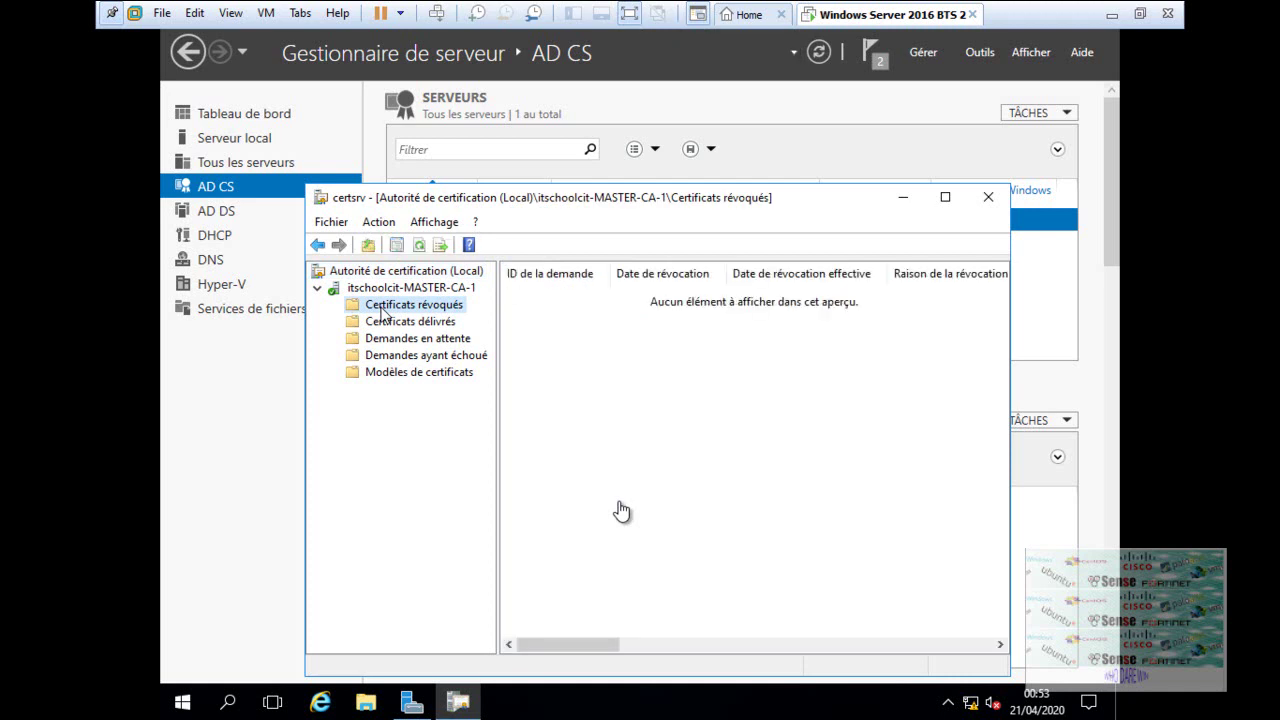
left_click(385, 326)
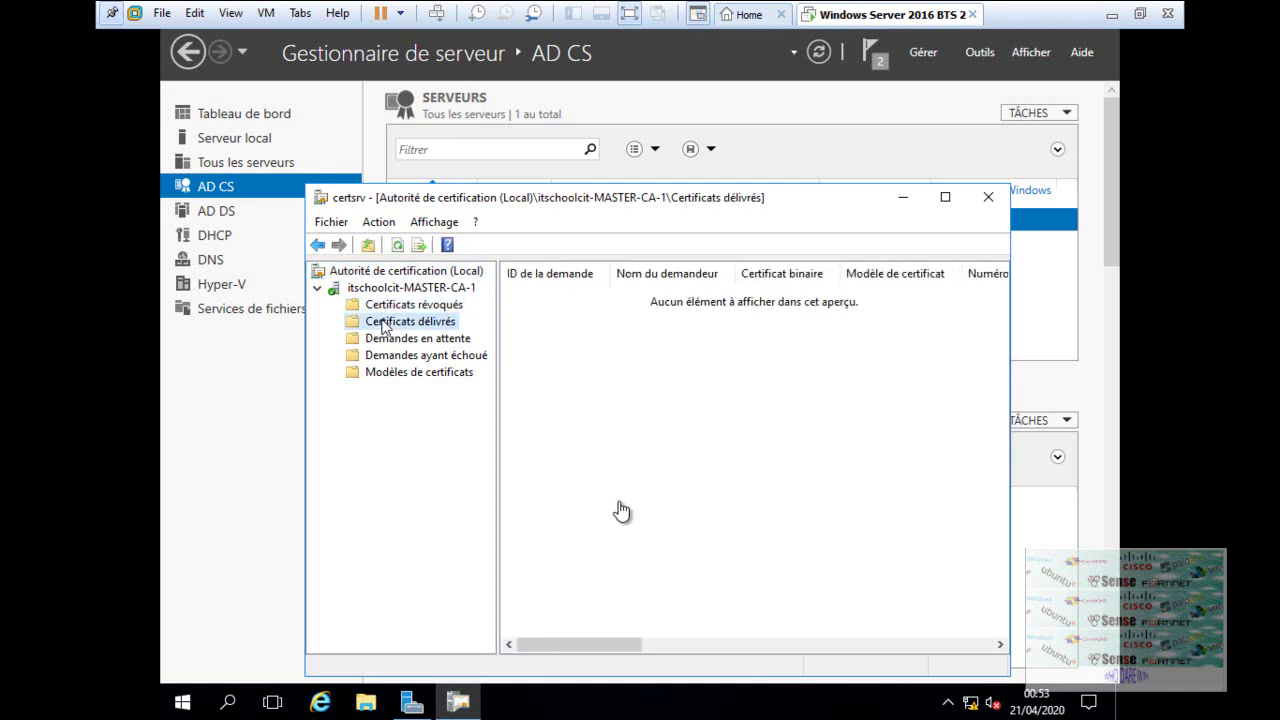
left_click(416, 342)
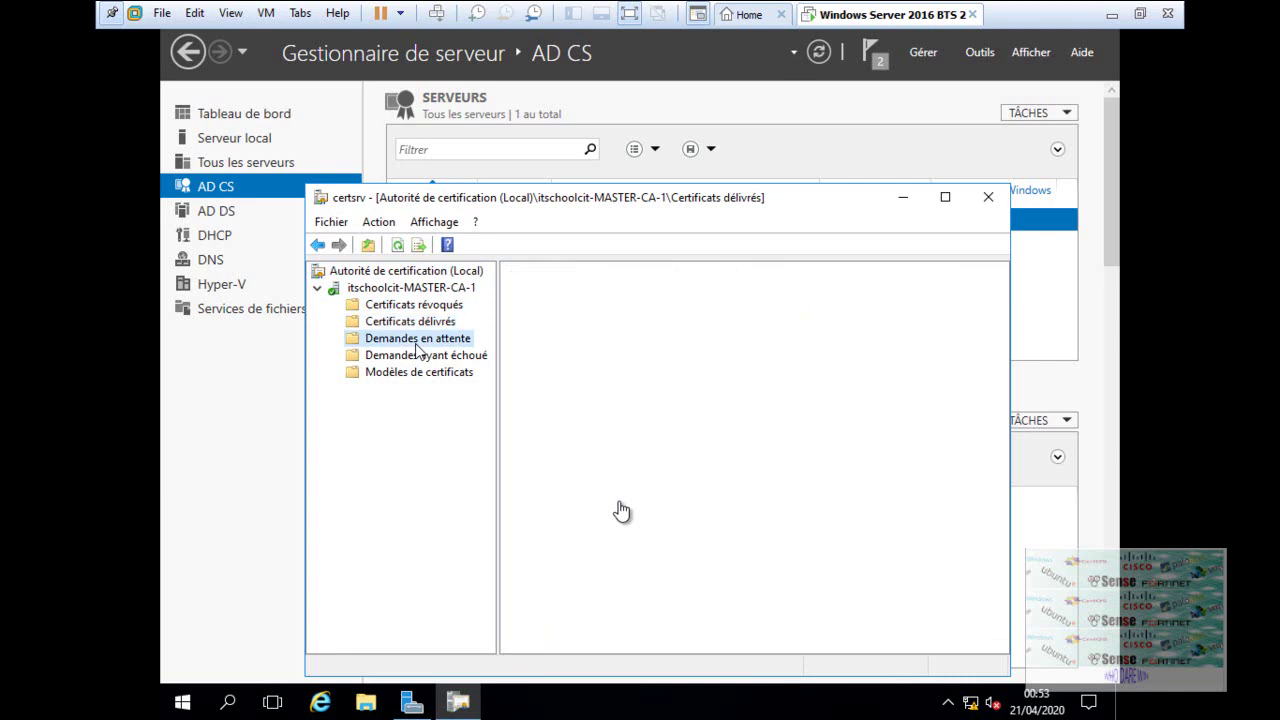
left_click(438, 357)
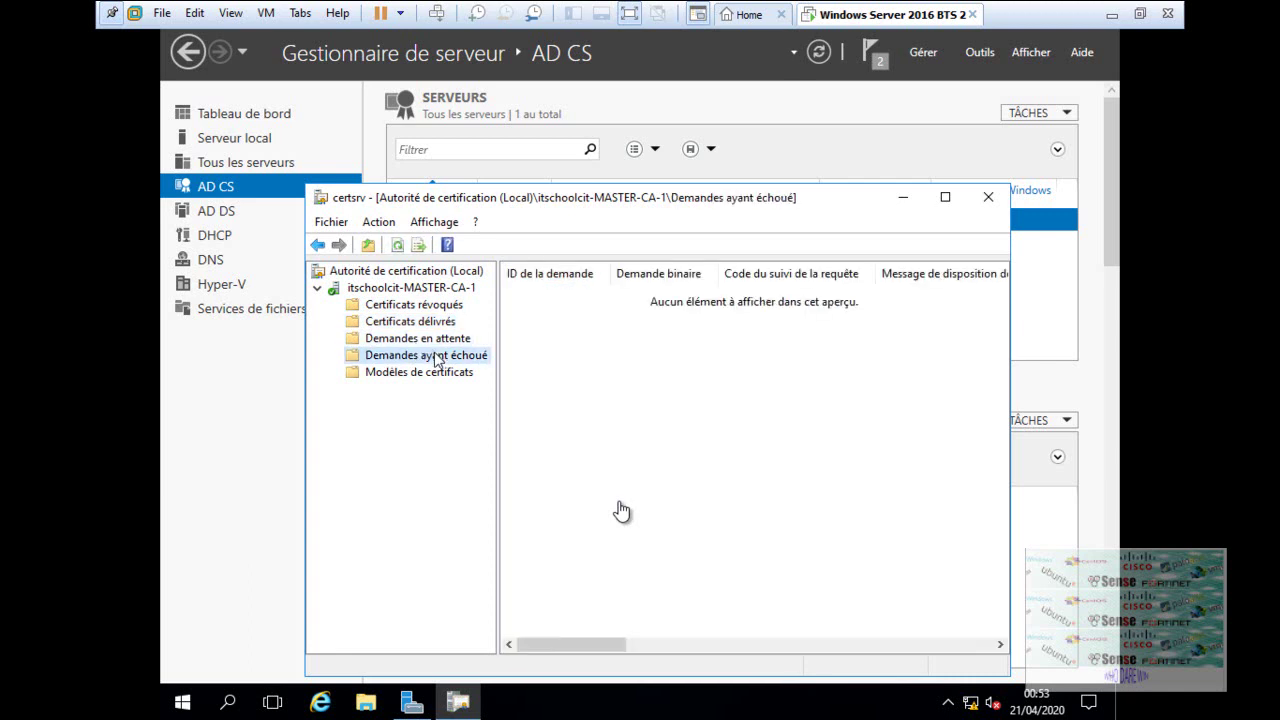
left_click(444, 375)
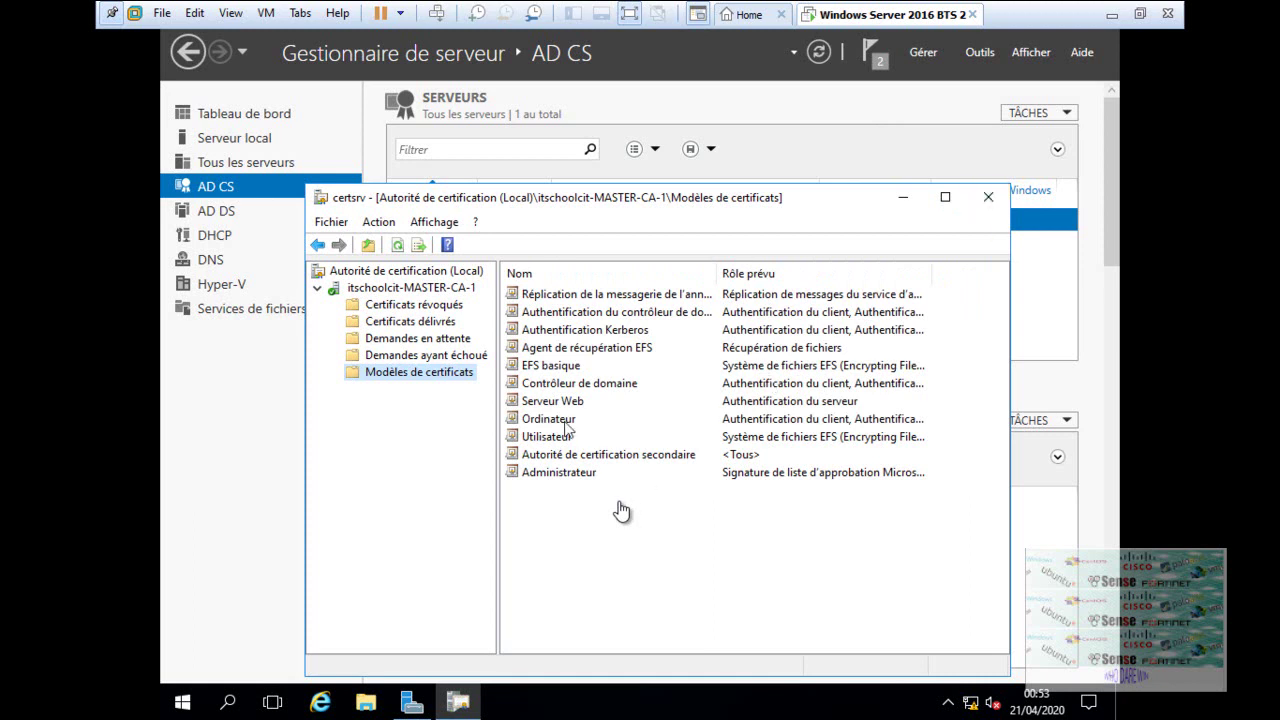
left_click(462, 358)
left_click(440, 340)
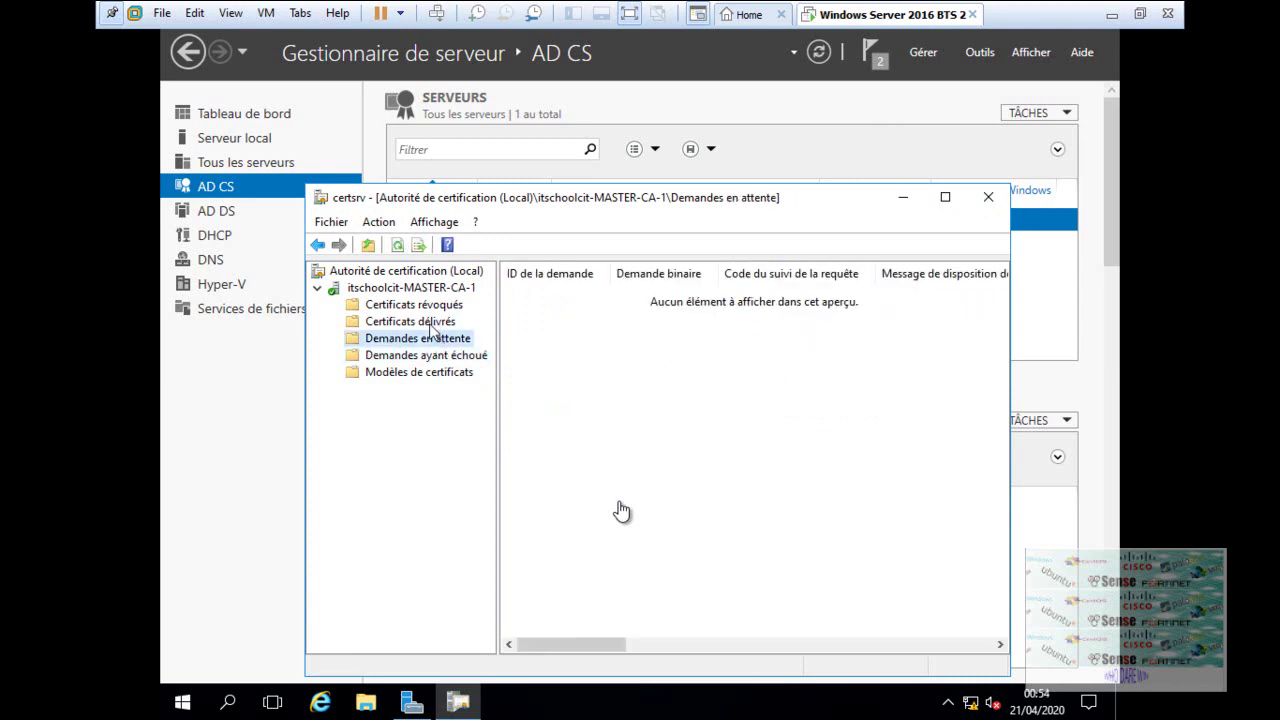
left_click(430, 323)
left_click(416, 305)
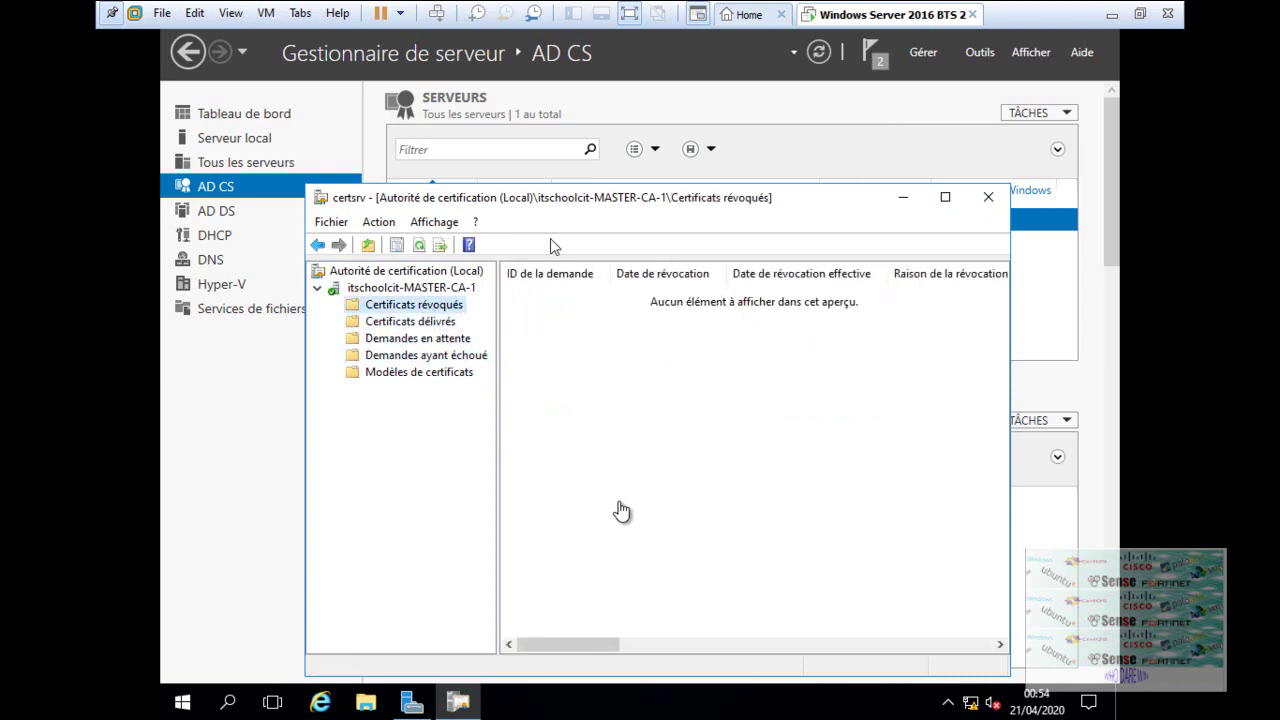
key("ctrl+alt+Return")
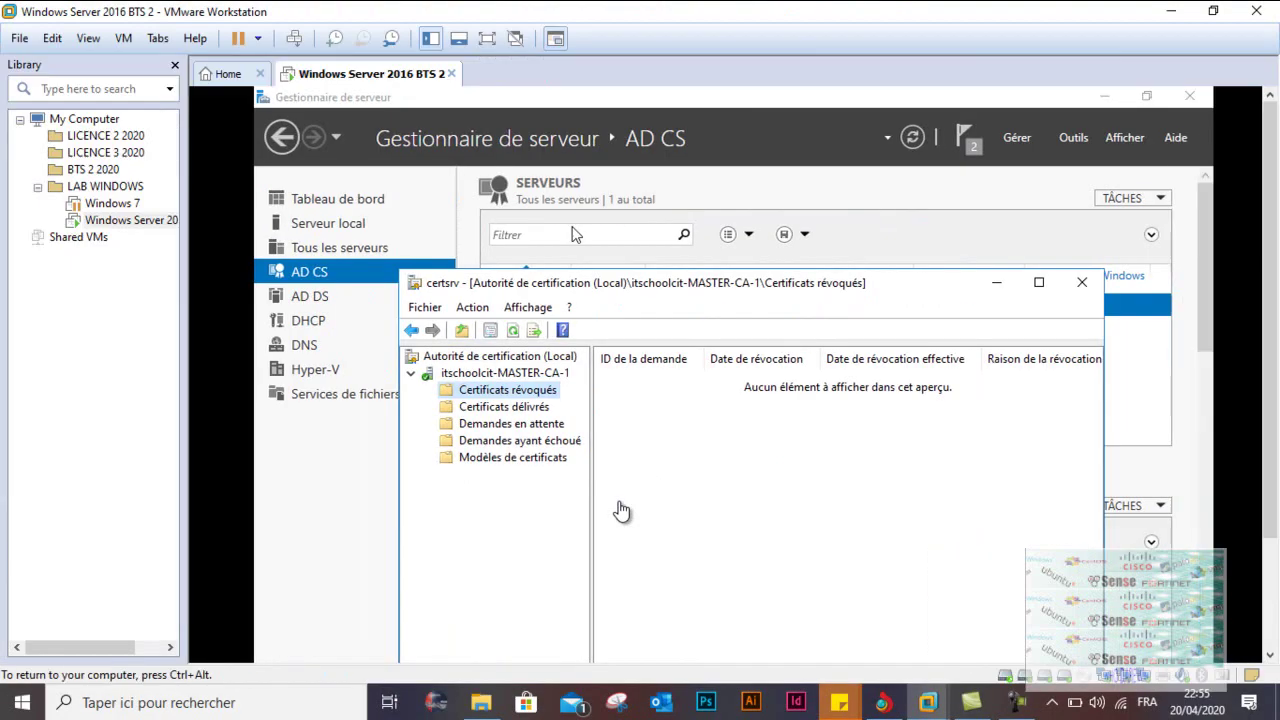
key("F10")
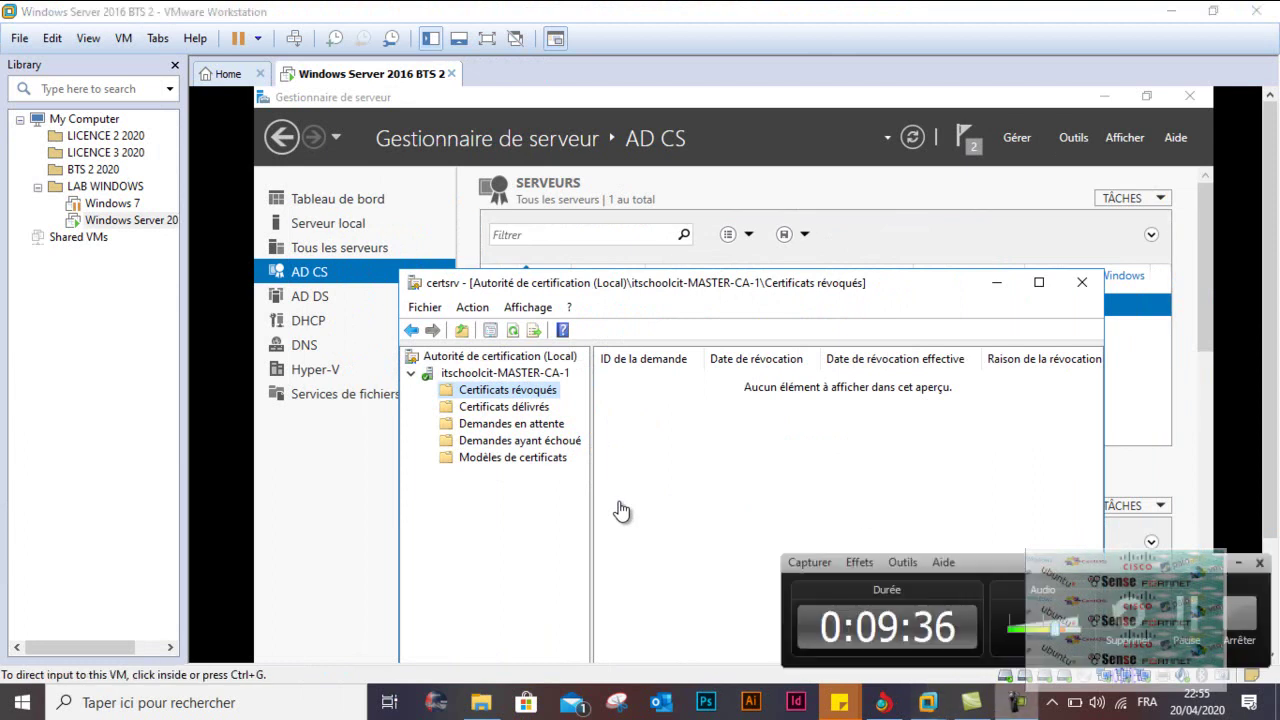